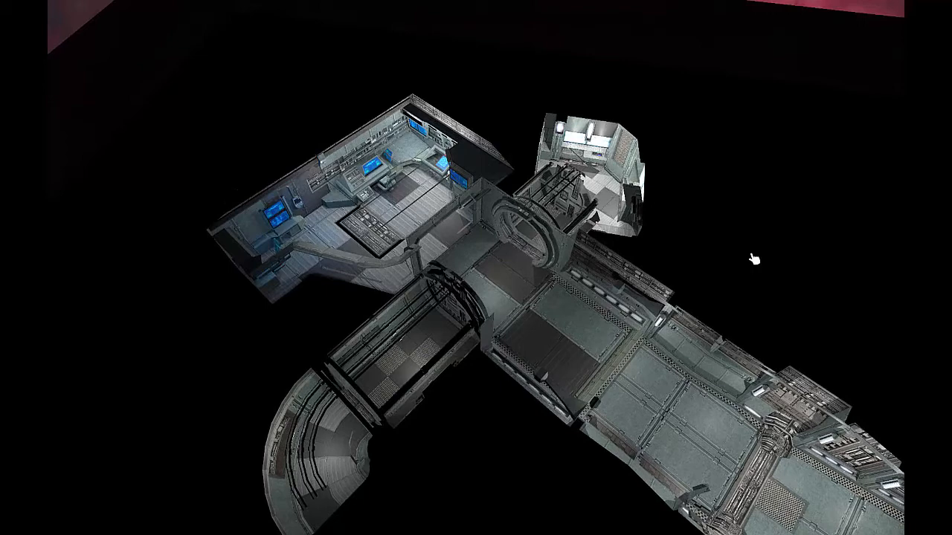
Step: Examine the spaceship map from above and up close inside the control room with the blue screens
scroll(754, 259, "down", 5)
mouse_move(723, 292)
right_mouse_down()
mouse_move(741, 282)
mouse_move(719, 281)
right_mouse_up()
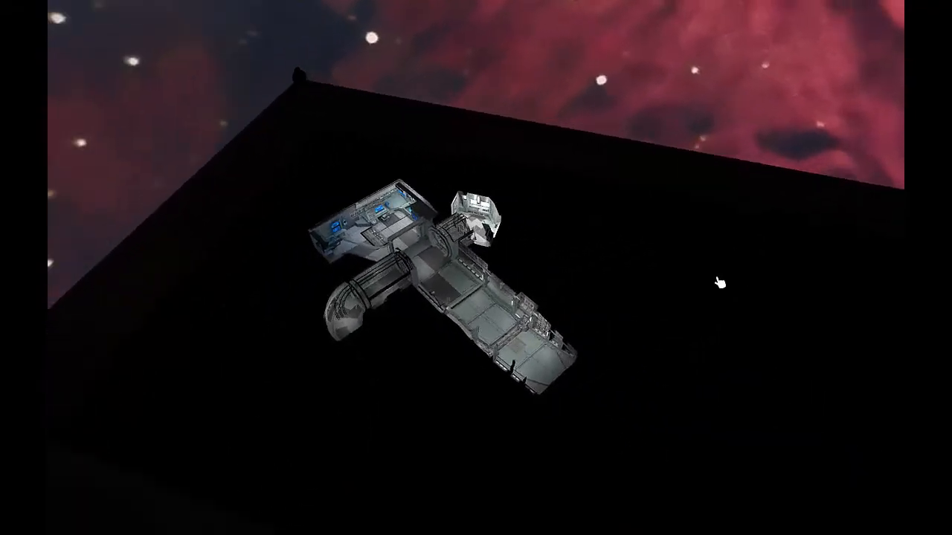
scroll(720, 281, "up", 5)
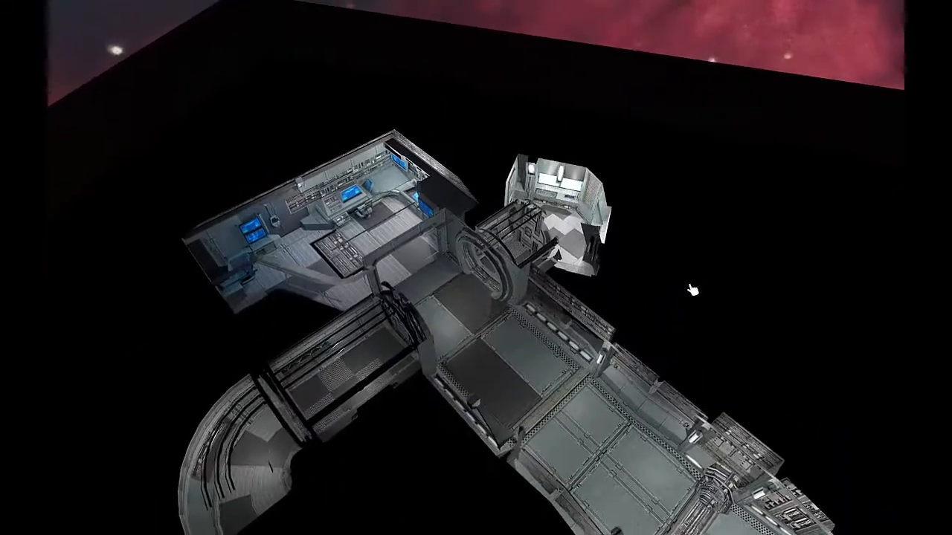
key("s")
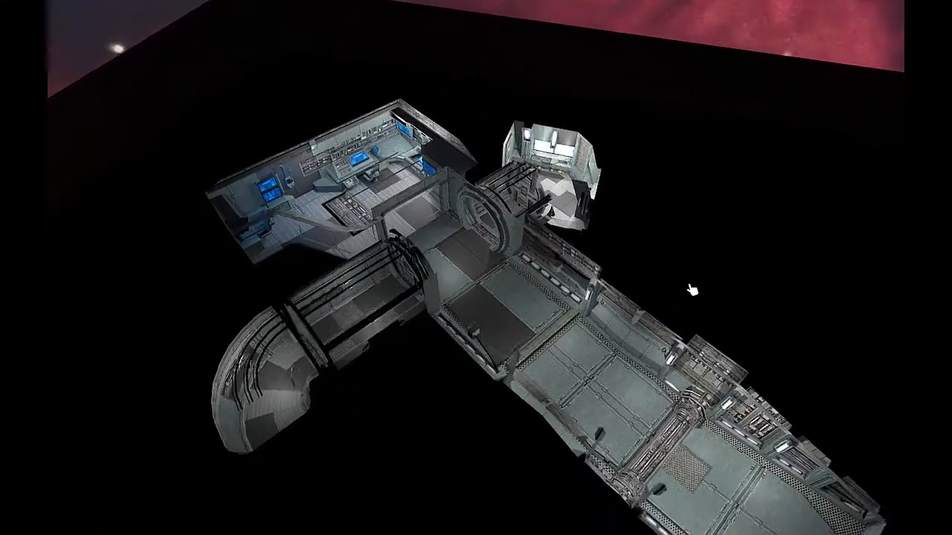
key("d")
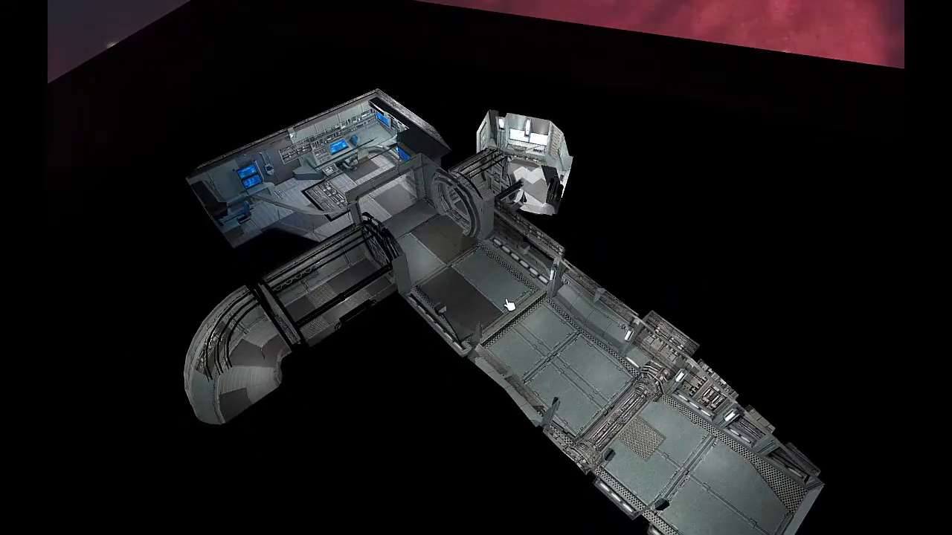
middle_click_drag(509, 305, 593, 274)
scroll(581, 282, "up", 3)
key("a")
scroll(510, 265, "up", 3)
middle_click_drag(511, 266, 536, 246)
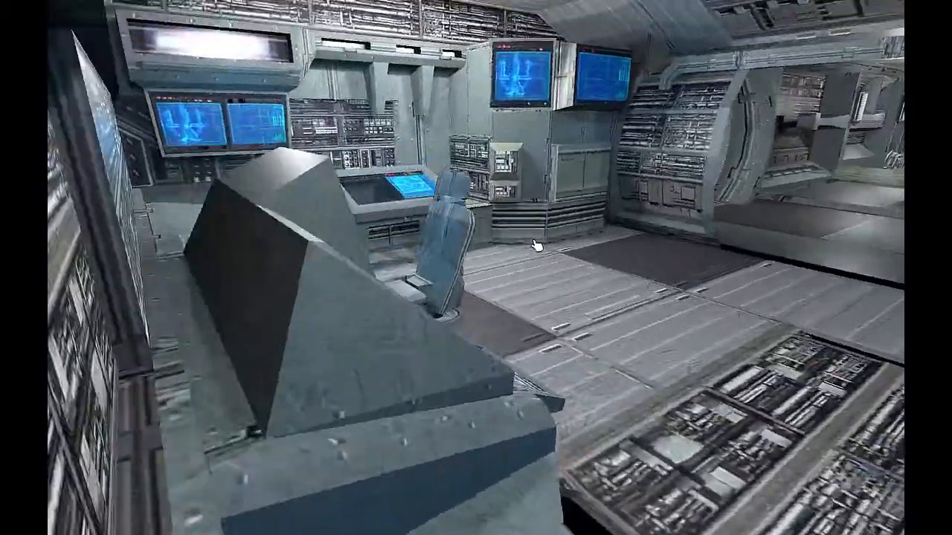
key("d")
key("w")
left_click_drag(527, 246, 447, 296)
scroll(473, 276, "down", 8)
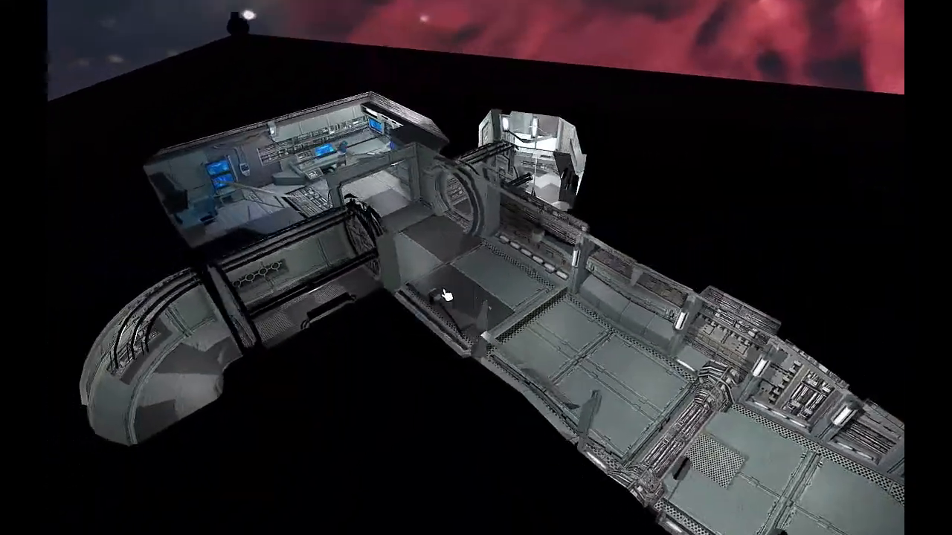
key("a")
Step: Show the interface, open the lighting settings clear of the map, and raise the light and ambient intensity slightly
key("F11")
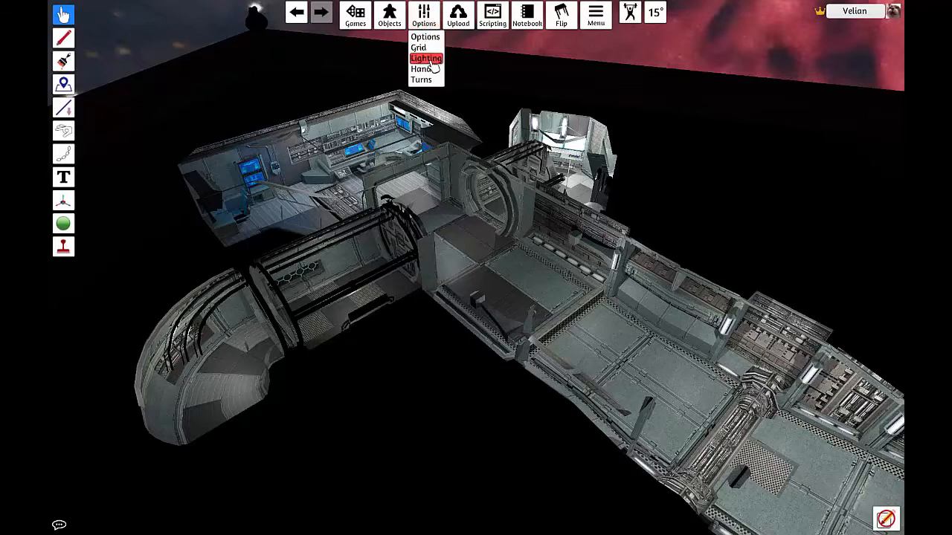
left_click(429, 59)
left_click_drag(459, 152, 750, 93)
left_click_drag(763, 125, 771, 120)
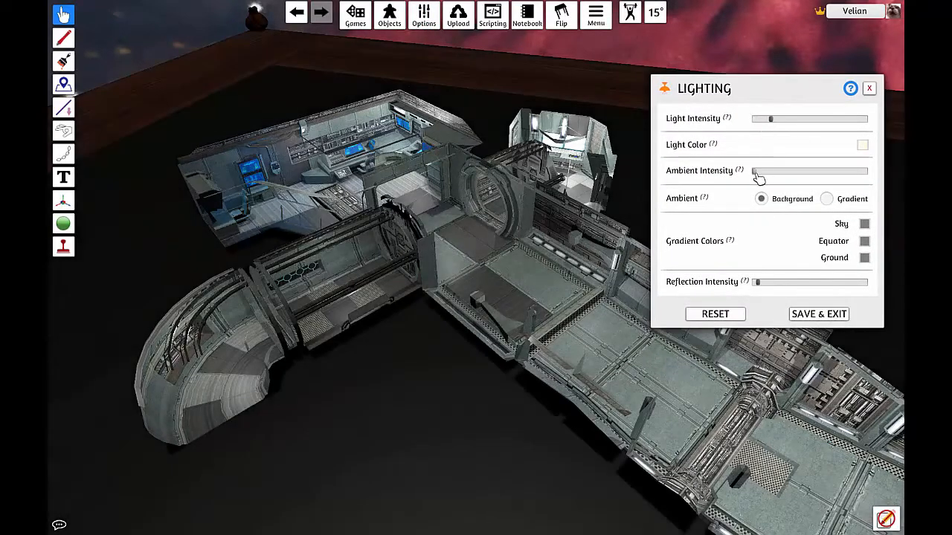
left_click_drag(757, 176, 776, 176)
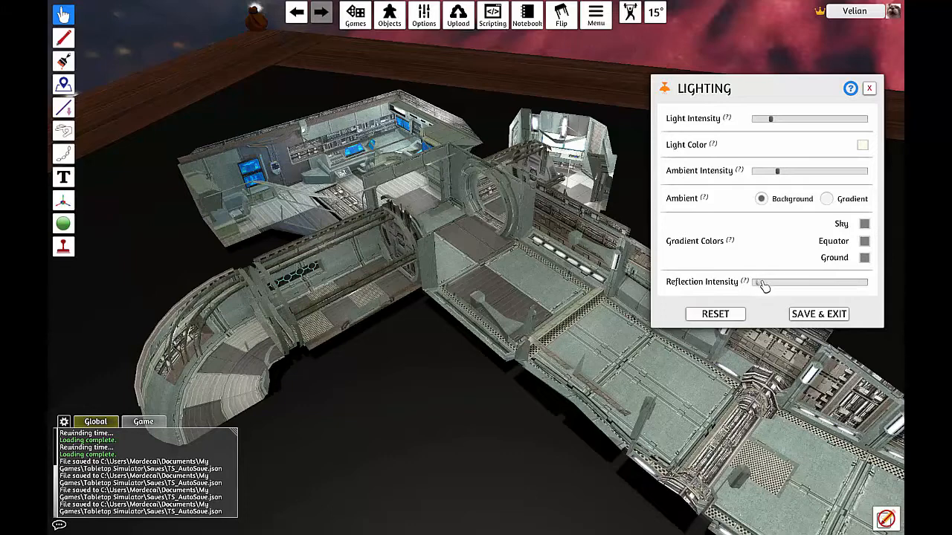
Step: Lower the reflection, ambient and light intensity all to their minimum
left_click_drag(813, 284, 699, 297)
left_click_drag(783, 173, 754, 171)
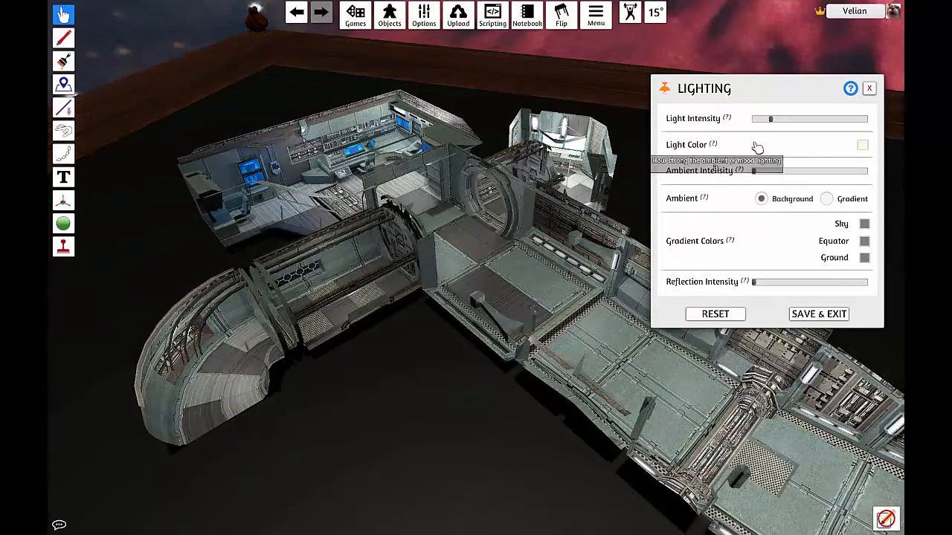
left_click_drag(775, 124, 724, 122)
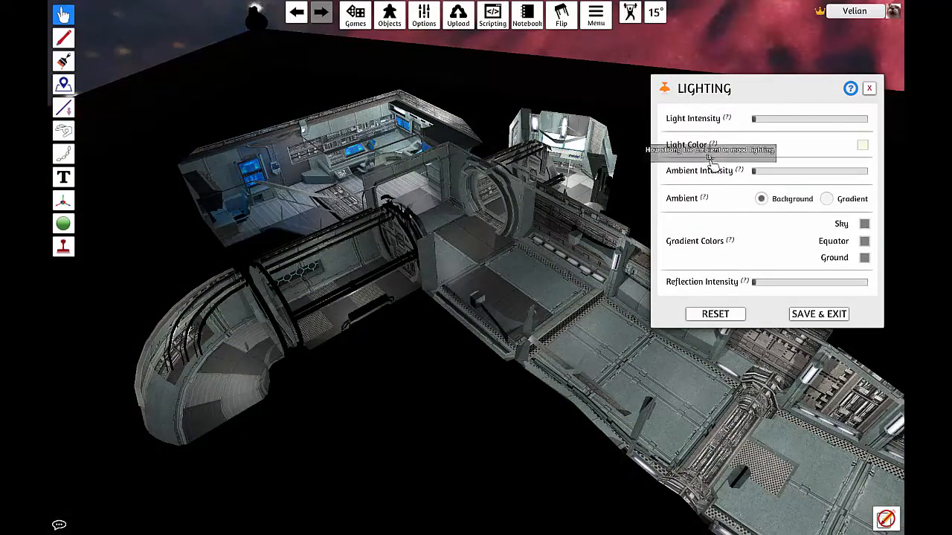
Step: Examine the whole darkened table and ship map from several distances and angles, and close the lighting settings
scroll(521, 311, "down", 3)
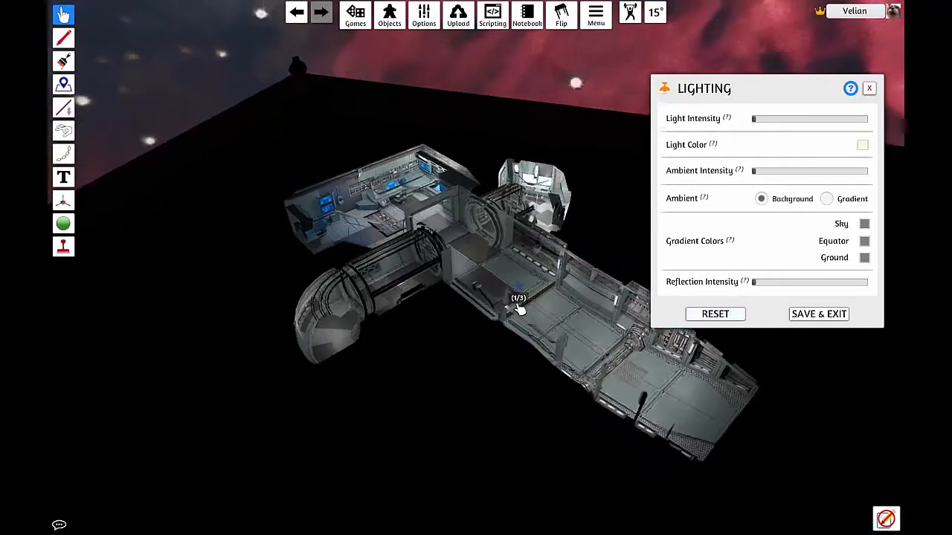
right_click_drag(560, 240, 541, 250)
scroll(542, 251, "down", 4)
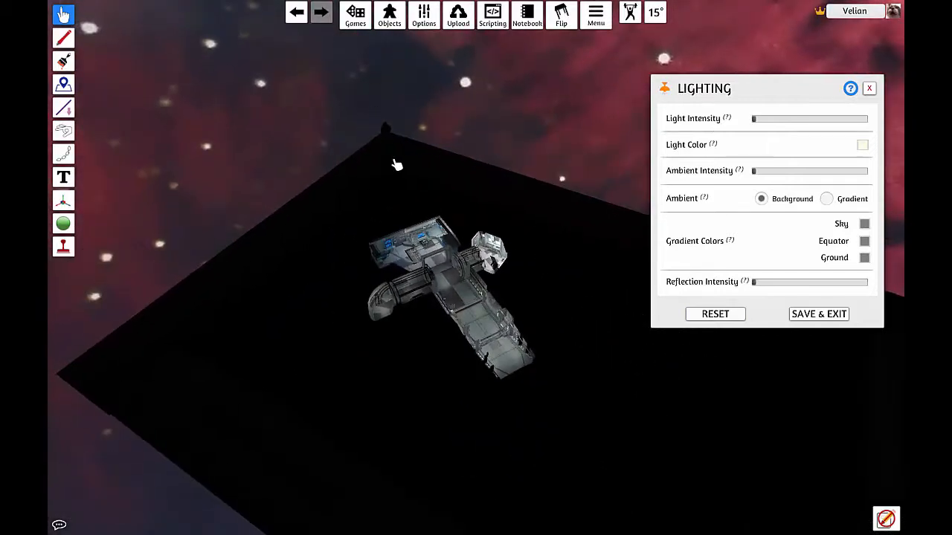
right_click_drag(396, 165, 398, 179)
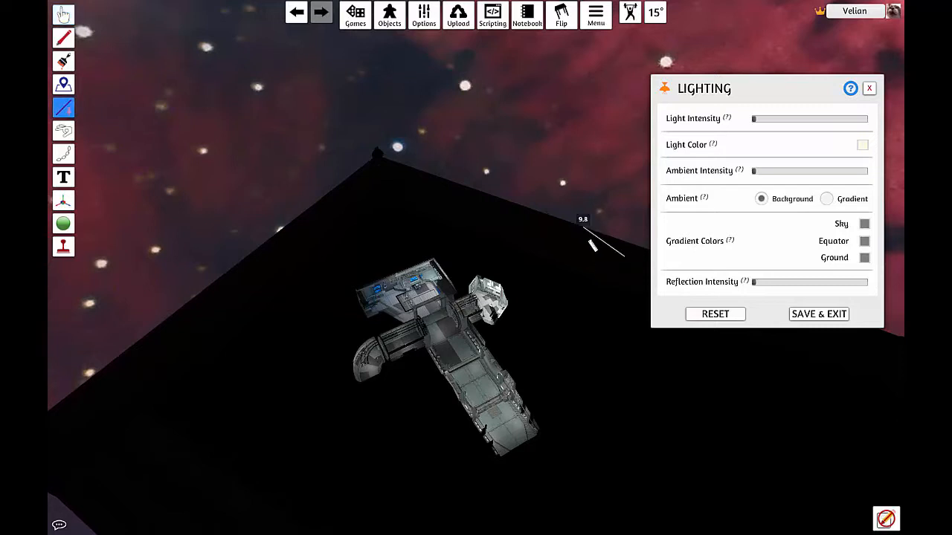
key("F1")
key("d")
key("s")
key("a")
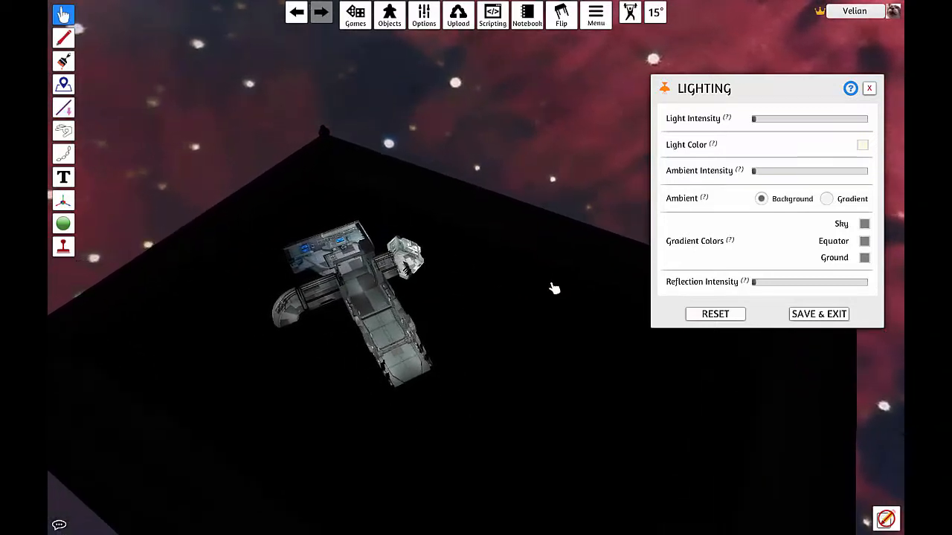
key("a")
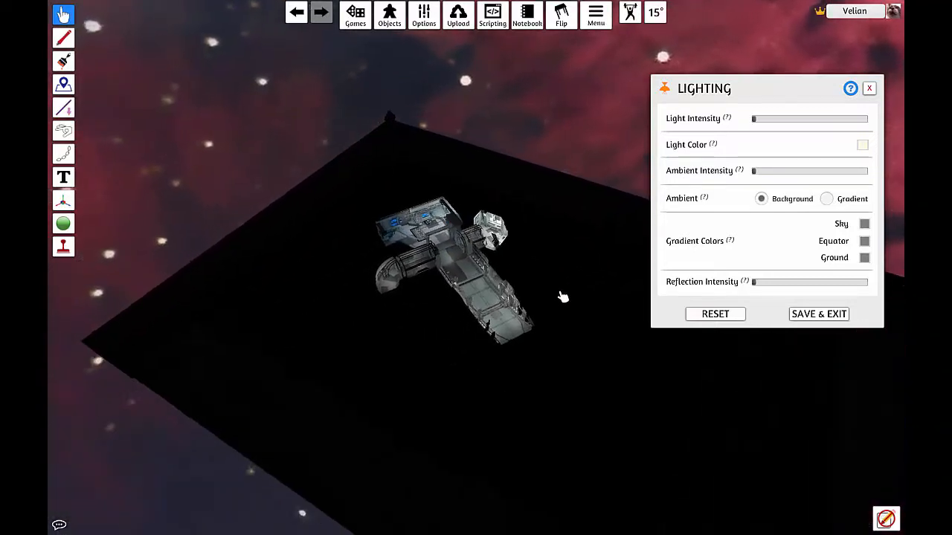
scroll(531, 268, "up", 2)
scroll(522, 286, "up", 2)
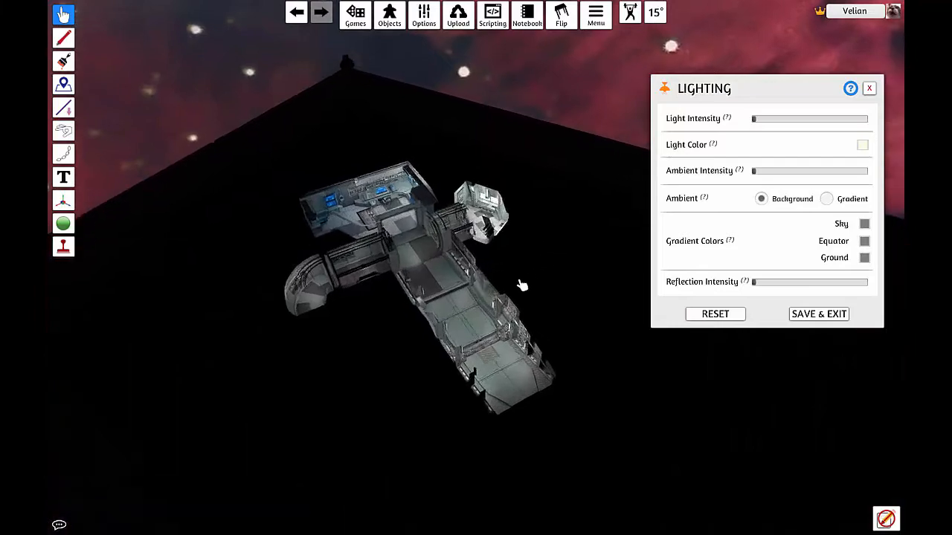
scroll(522, 286, "up", 3)
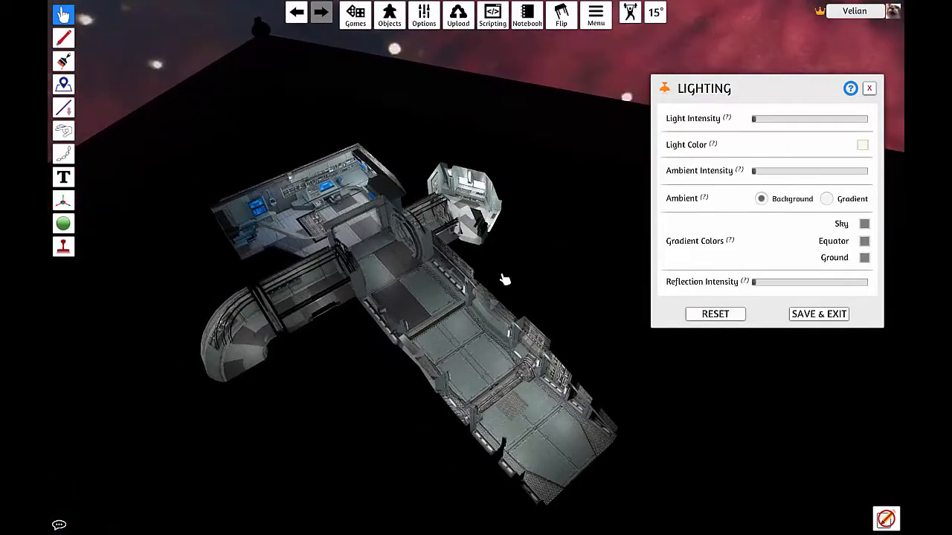
scroll(505, 279, "up", 2)
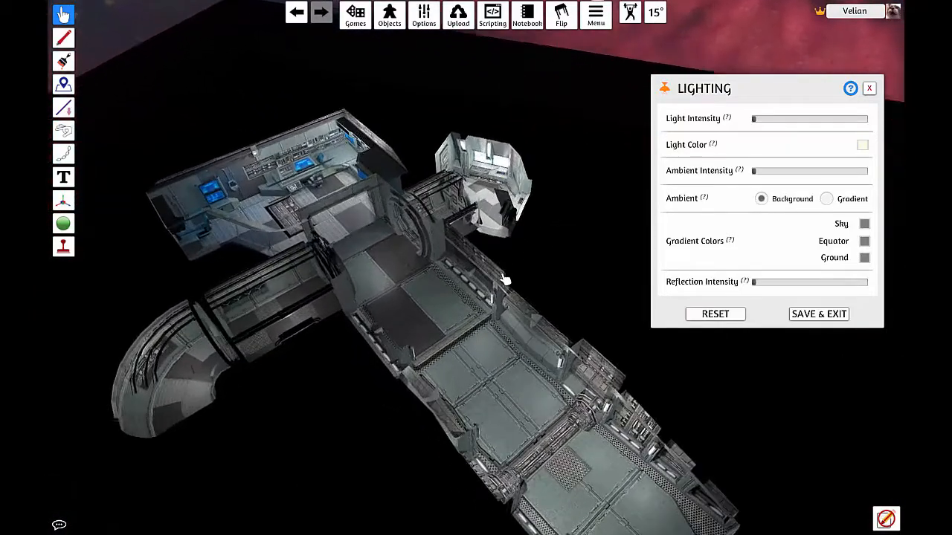
right_click_drag(506, 280, 538, 288)
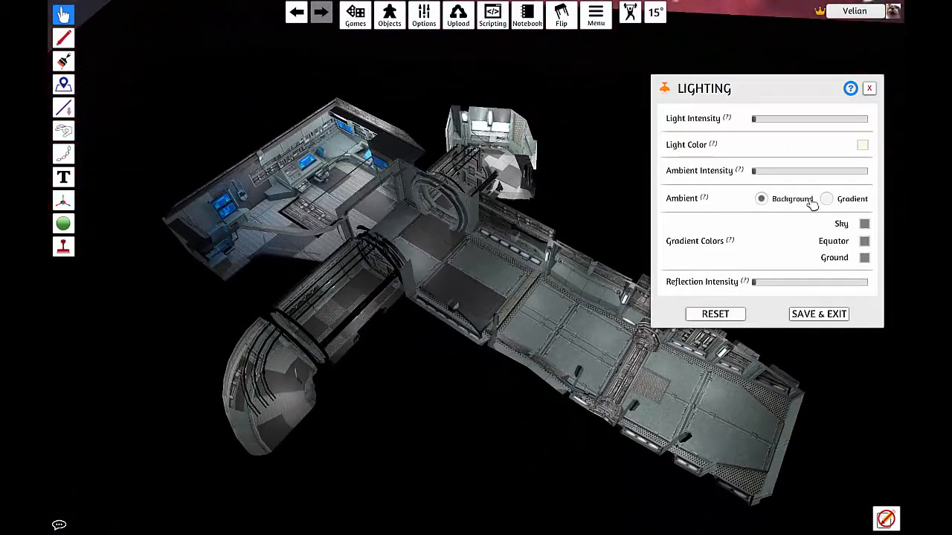
left_click(871, 89)
Step: Examine the ship's corridor junction, control room and bright side room from above
scroll(603, 251, "up", 2)
scroll(603, 250, "down", 3)
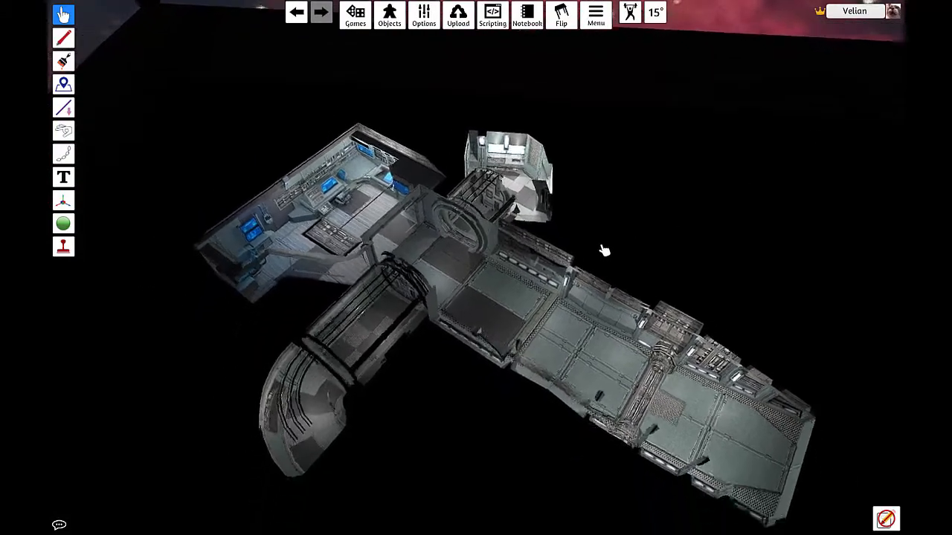
scroll(608, 238, "up", 2)
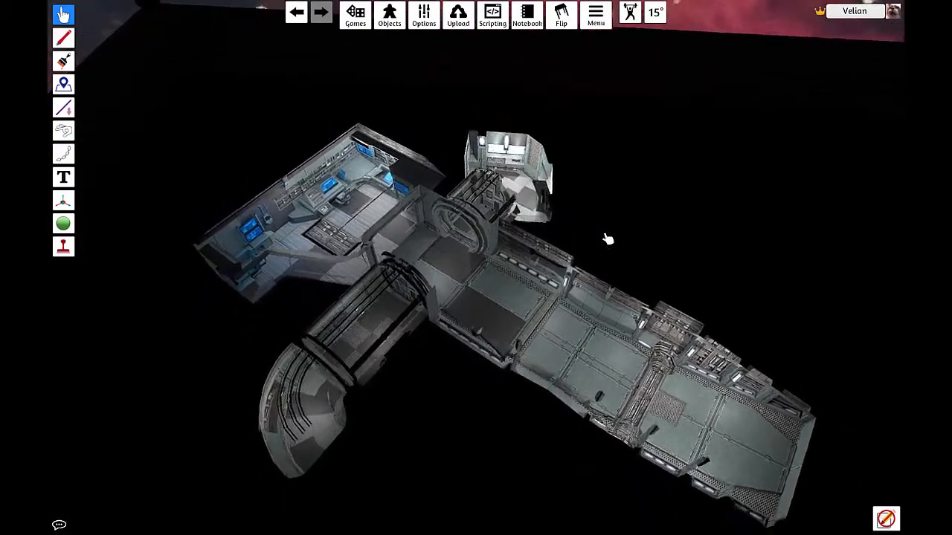
scroll(610, 240, "down", 1)
scroll(611, 236, "up", 1)
right_click_drag(612, 236, 595, 228)
key("w")
key("a")
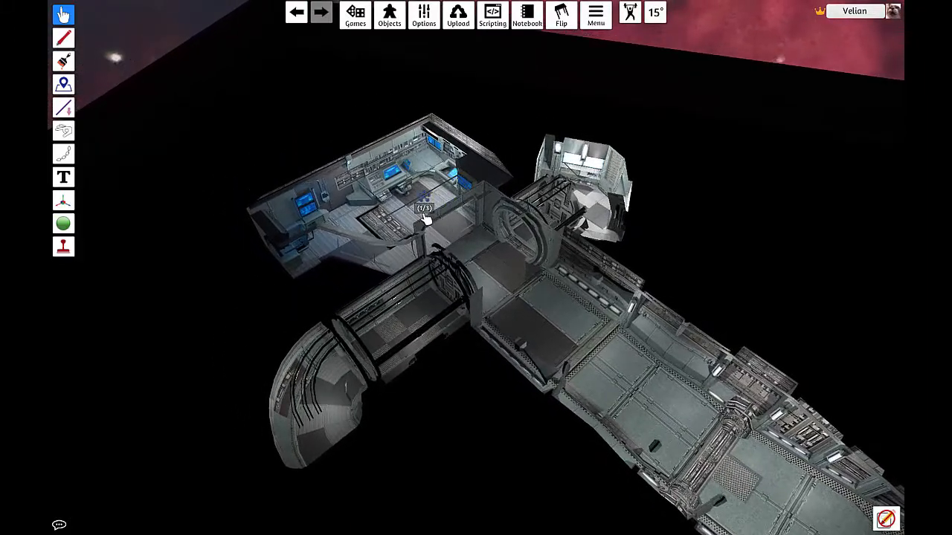
scroll(424, 216, "up", 1)
right_click_drag(425, 217, 397, 208)
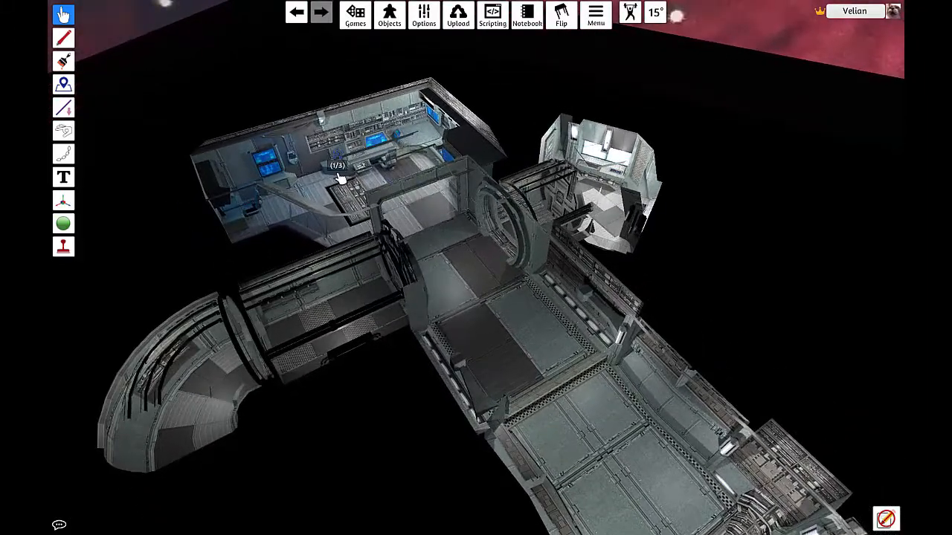
key("w")
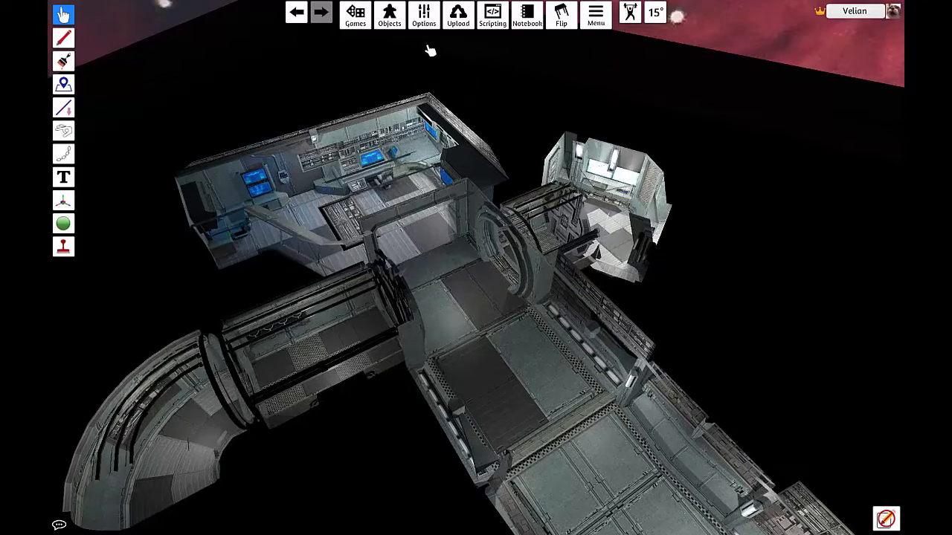
key("s")
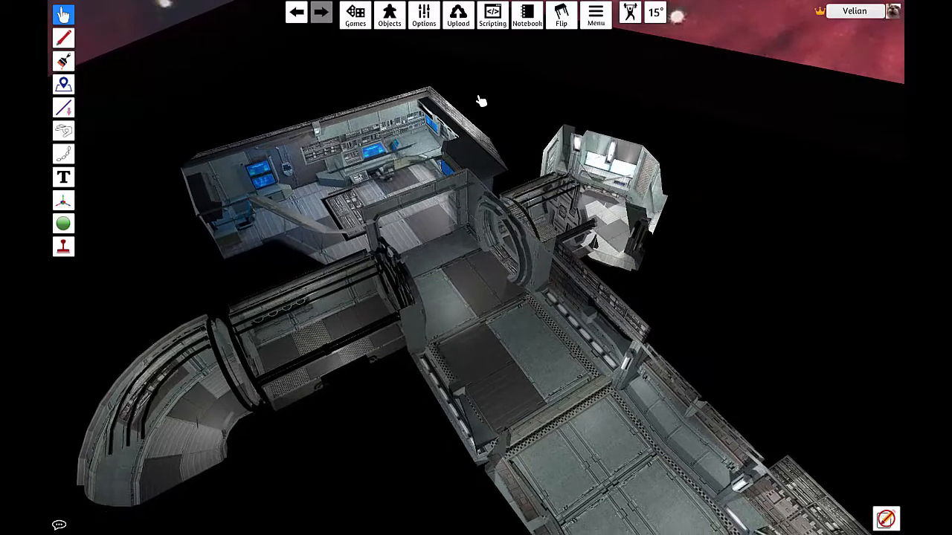
Step: Hide the interface and examine the control room's interior in its normal, red alert and unlit lighting
key("F11")
scroll(481, 153, "up", 3)
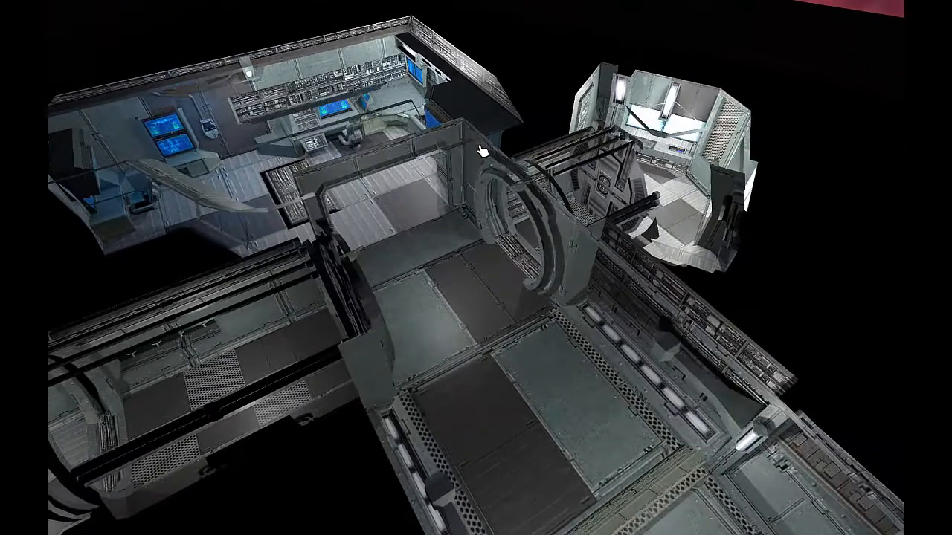
key("w")
right_click_drag(482, 151, 442, 201)
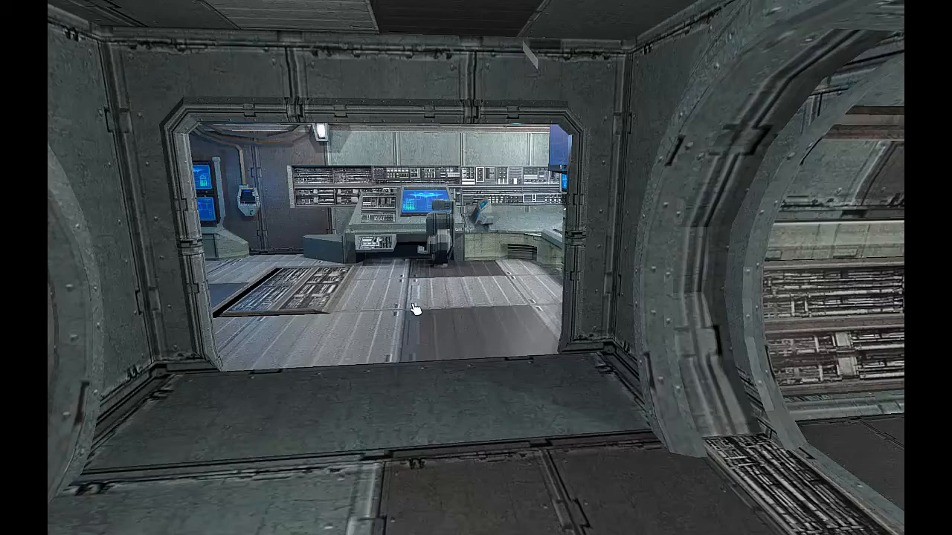
key("w")
right_click_drag(414, 307, 392, 306)
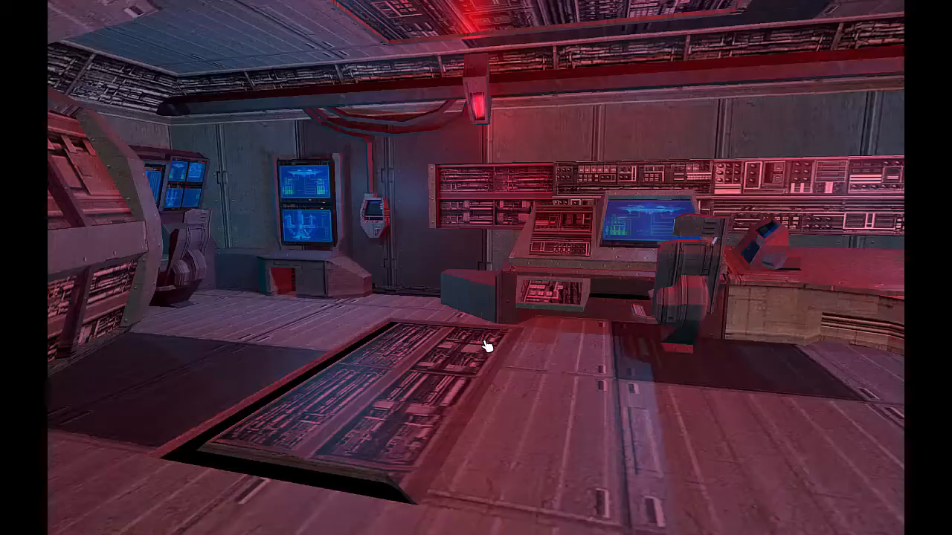
right_click_drag(485, 346, 511, 342)
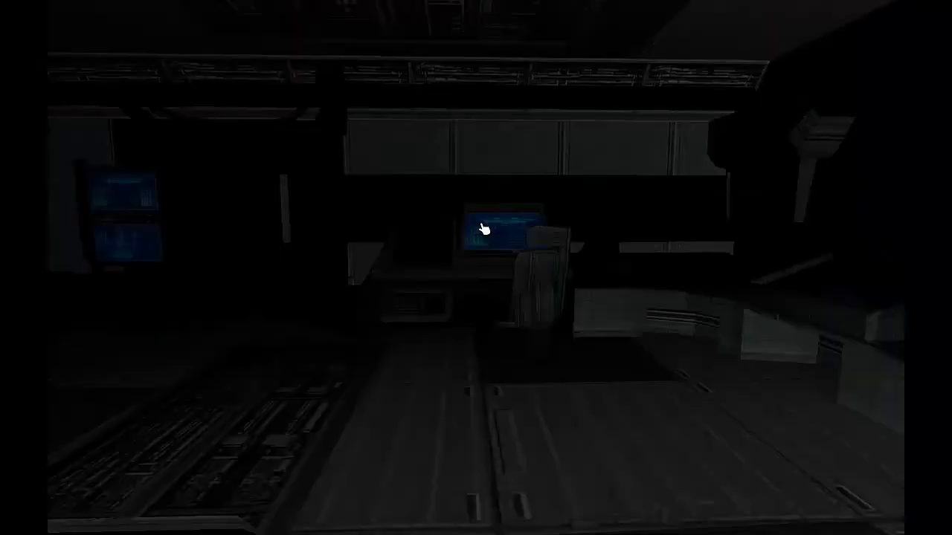
right_click_drag(484, 229, 469, 232)
Step: Back out of the dark control room and examine the corridor junction and its closed round door up close
key("s")
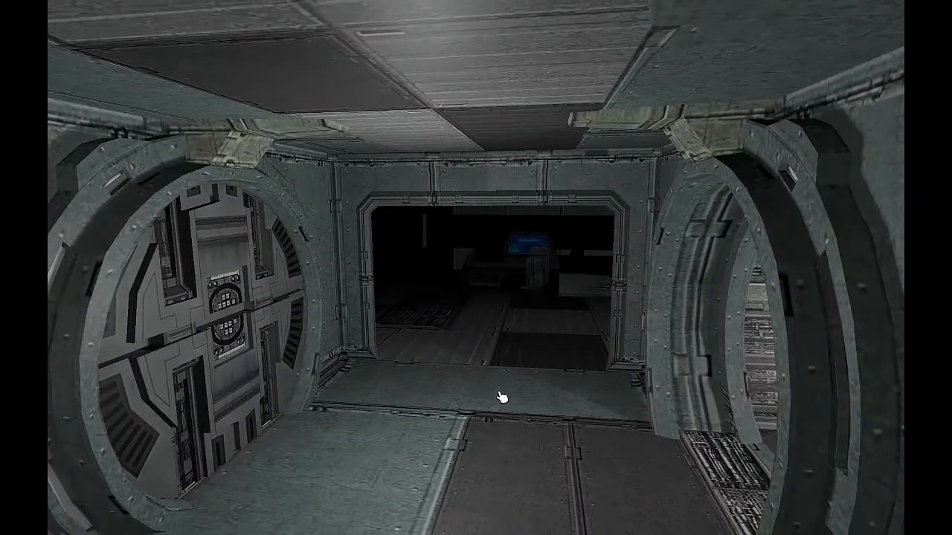
key("w")
key("w")
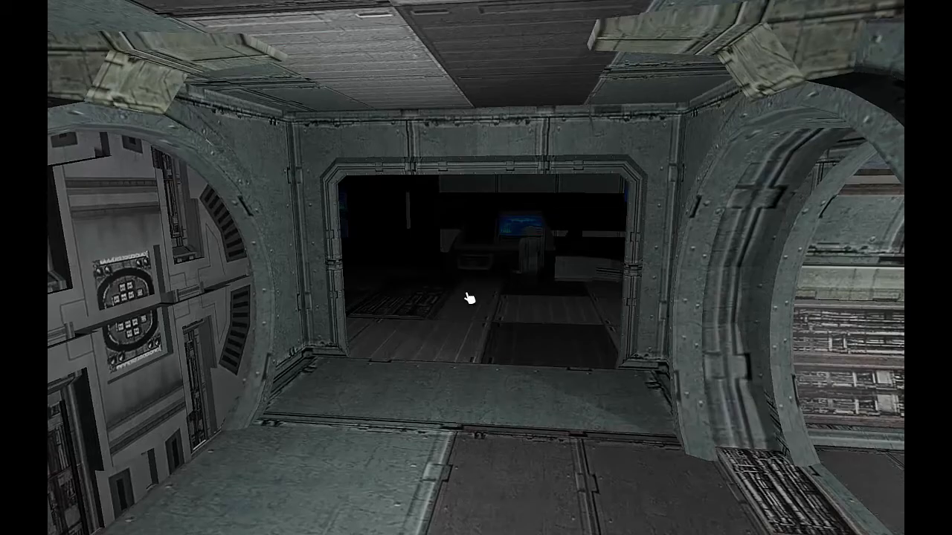
mouse_move(470, 298)
right_mouse_down()
mouse_move(582, 294)
mouse_move(472, 277)
mouse_move(391, 305)
mouse_move(512, 264)
mouse_move(552, 272)
mouse_move(549, 281)
right_mouse_up()
key("w")
key("s")
key("w")
key("w")
mouse_move(429, 324)
right_mouse_down()
mouse_move(442, 330)
mouse_move(502, 308)
mouse_move(525, 422)
right_mouse_up()
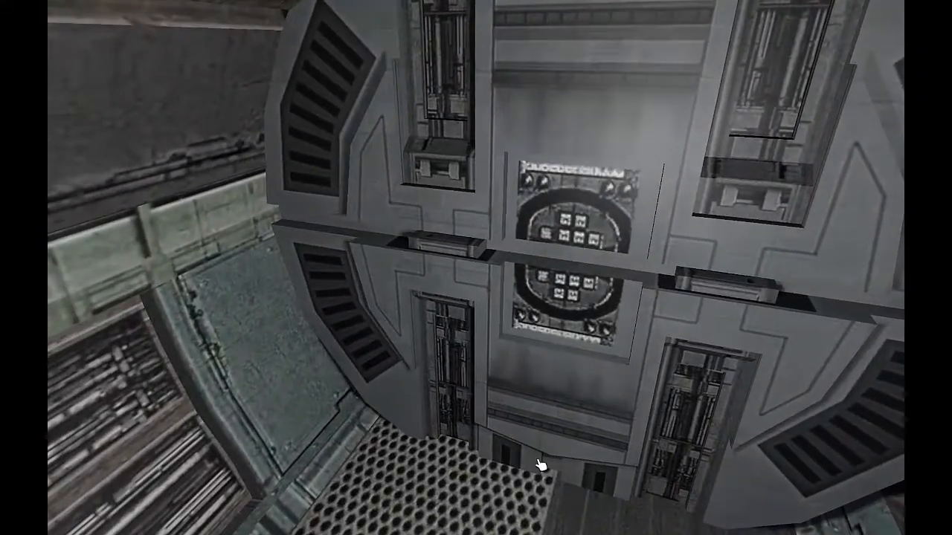
Step: Examine the unlit room beyond the round door, and view it from outside beside the lit ship sections
mouse_move(541, 465)
right_mouse_down()
mouse_move(423, 462)
mouse_move(421, 284)
mouse_move(404, 286)
mouse_move(402, 297)
right_mouse_up()
key("s")
key("w")
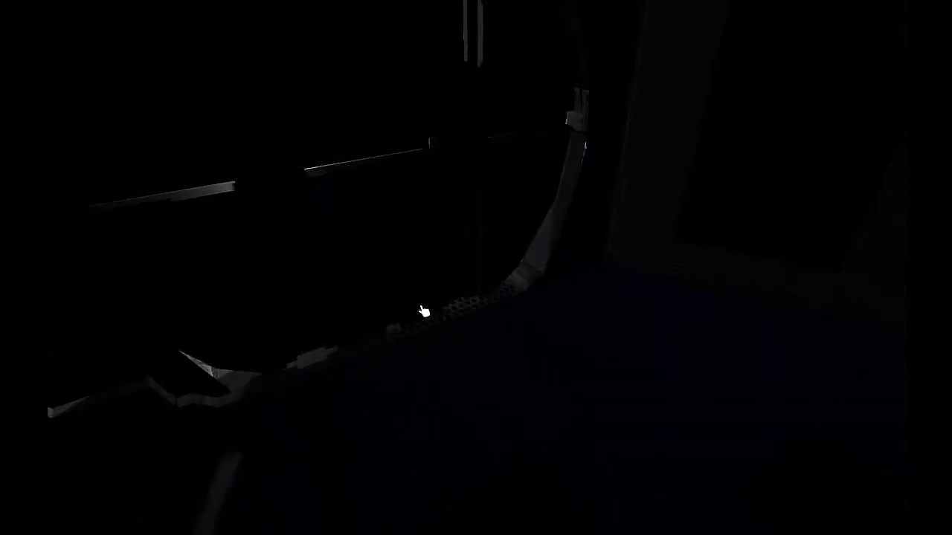
key("s")
right_click_drag(424, 312, 530, 308)
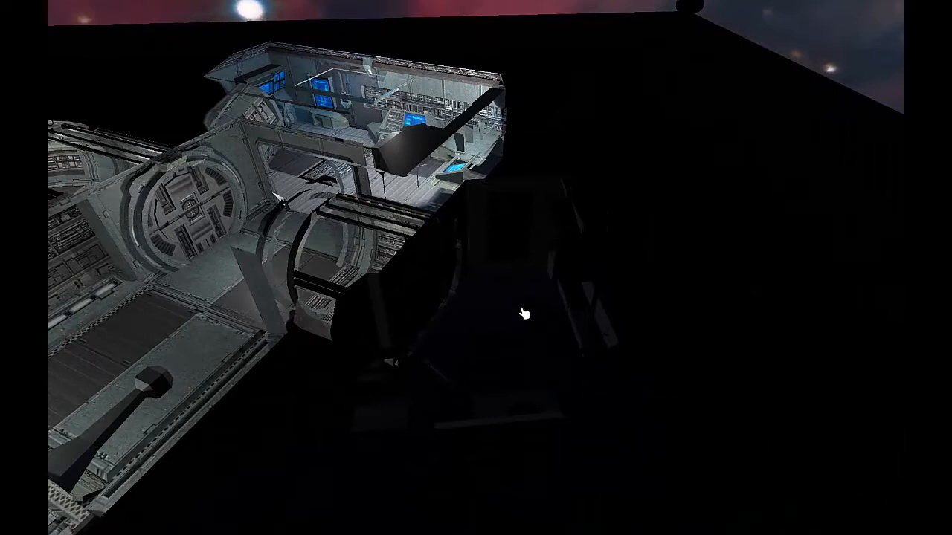
Step: Switch the unlit side room to its bright normal lighting and back to unlit, comparing both states from above
key("w")
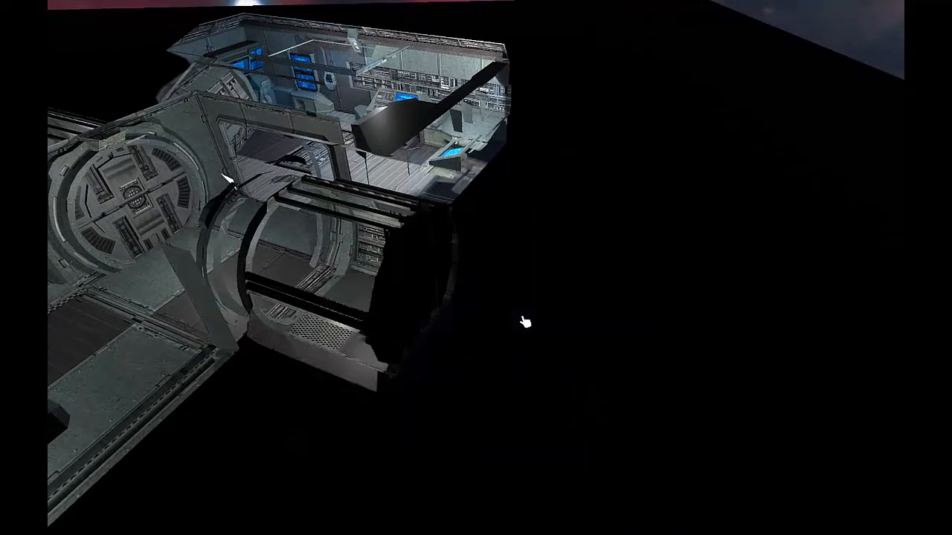
key("s")
right_click_drag(491, 331, 524, 288)
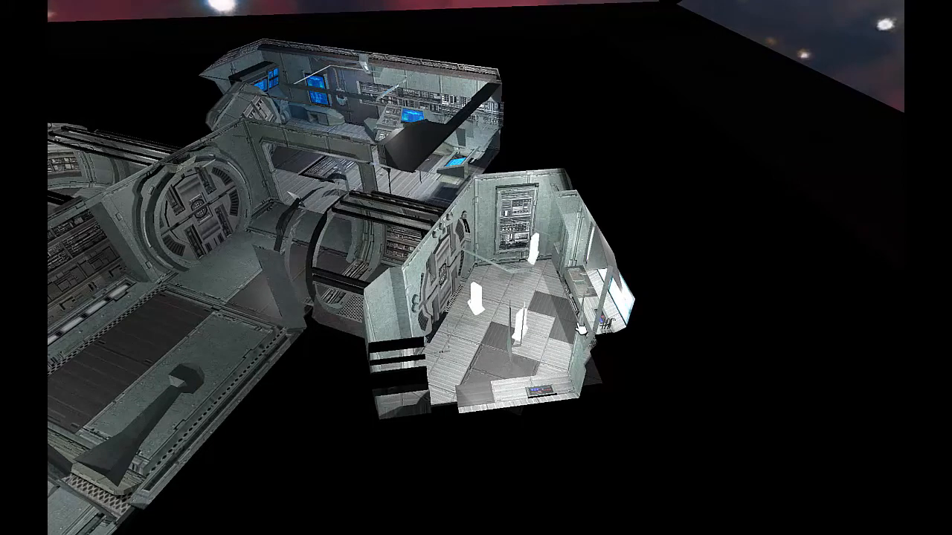
key("s")
key("a")
key("d")
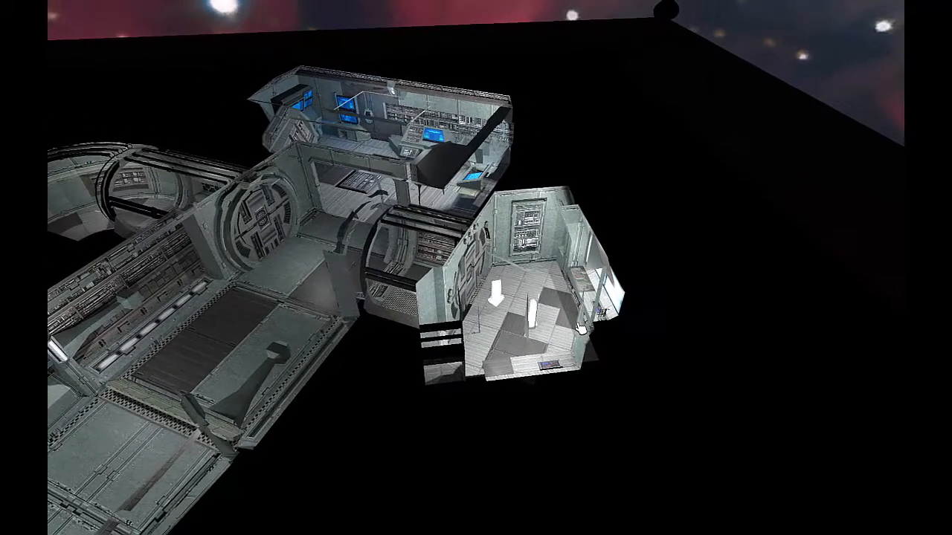
left_click(550, 313)
key("w")
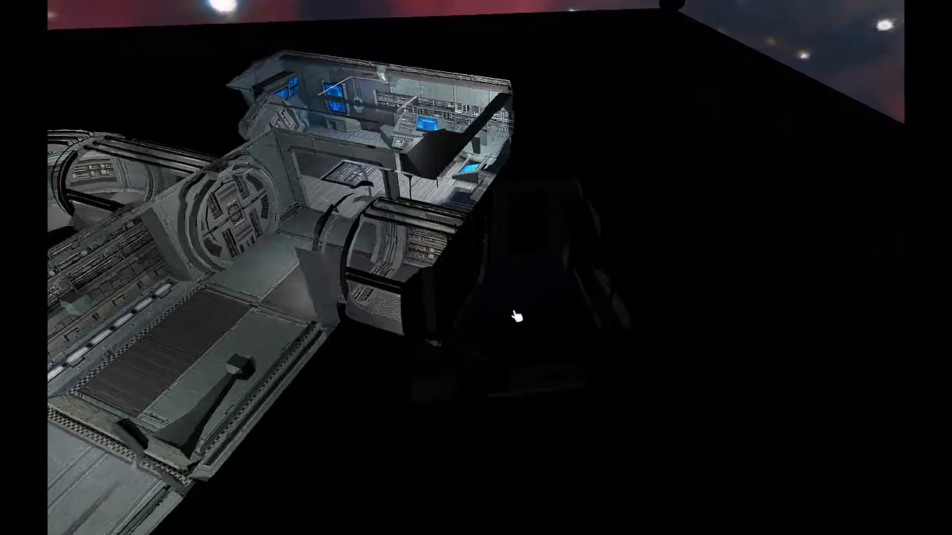
Step: Open the round door between the dark side room and the corridor, and switch the room to its normal lighting
right_click_drag(516, 316, 488, 312)
key("d")
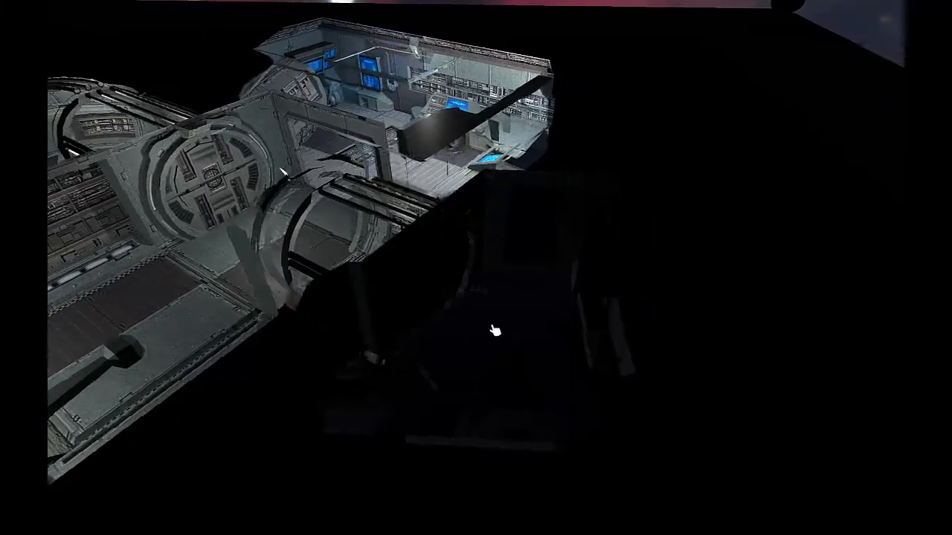
left_click(463, 327)
key("a")
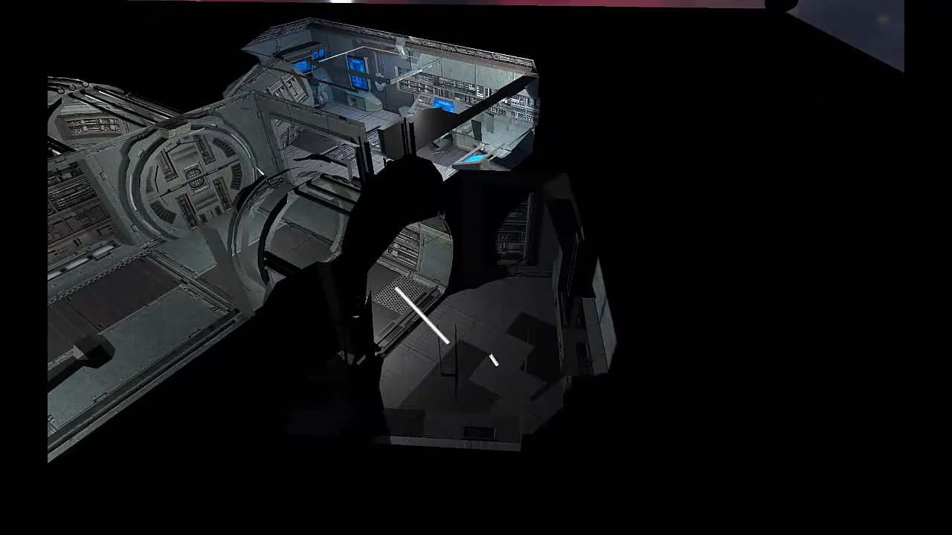
left_click(516, 320)
left_click(518, 318)
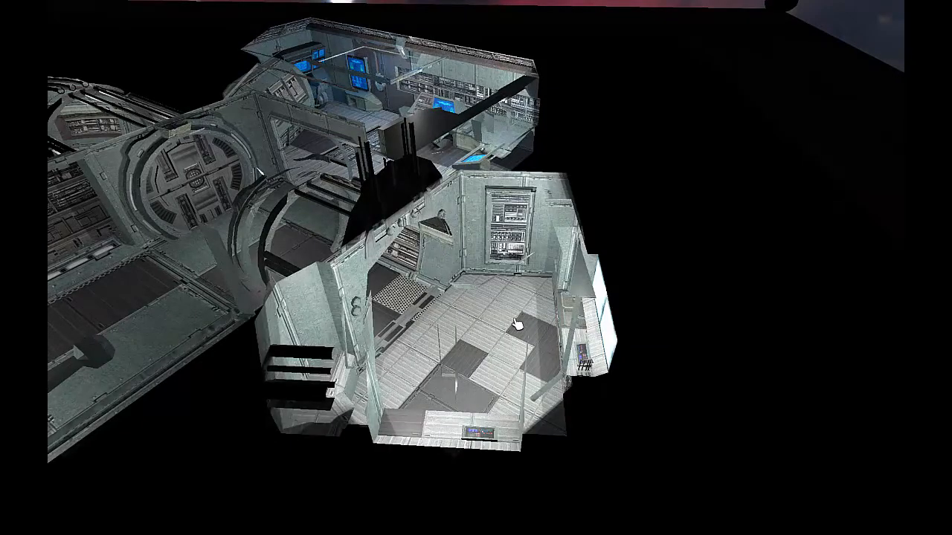
key("a")
key("s")
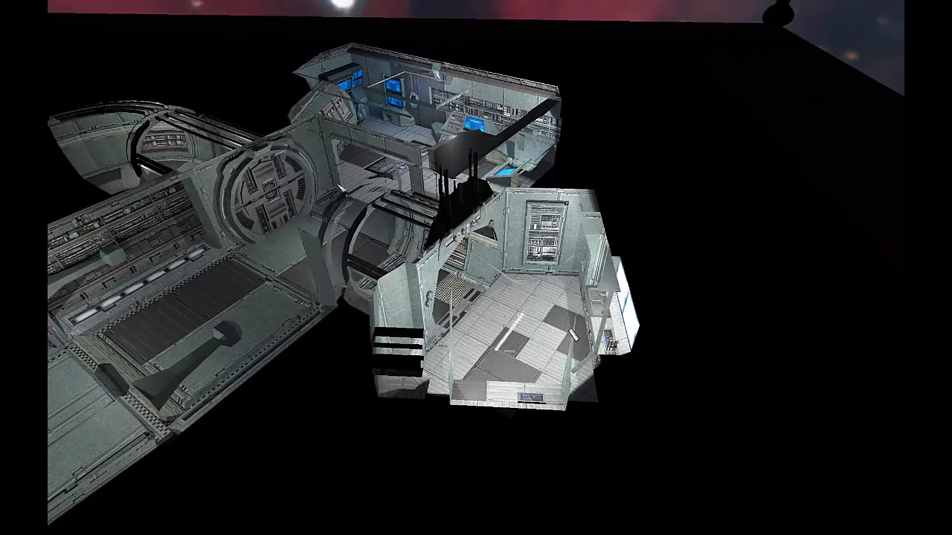
middle_click_drag(545, 317, 552, 316)
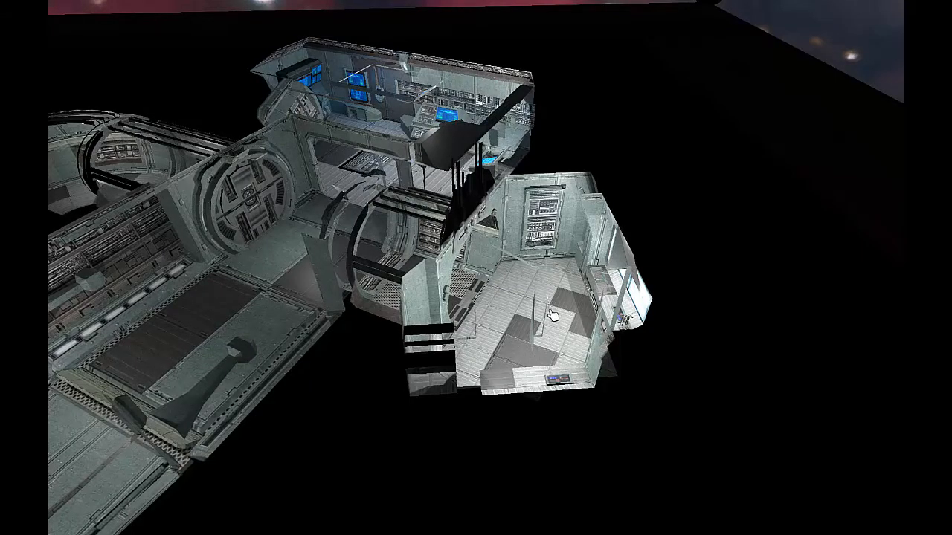
Step: Examine the ship from above with the side room lit, including the corridors, junction and control room
key("a")
key("s")
key("d")
key("a")
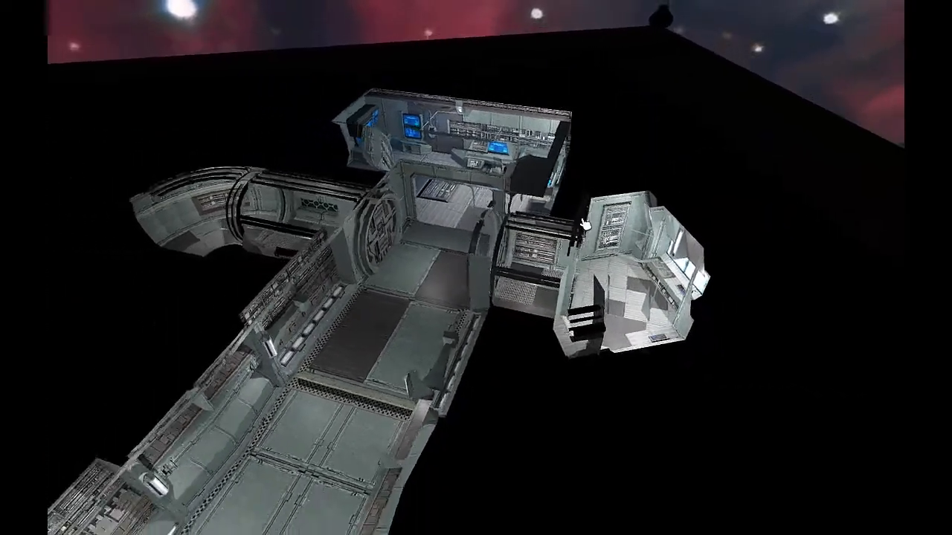
key("s")
key("d")
middle_click_drag(530, 287, 480, 282)
key("d")
key("d")
key("w")
key("d")
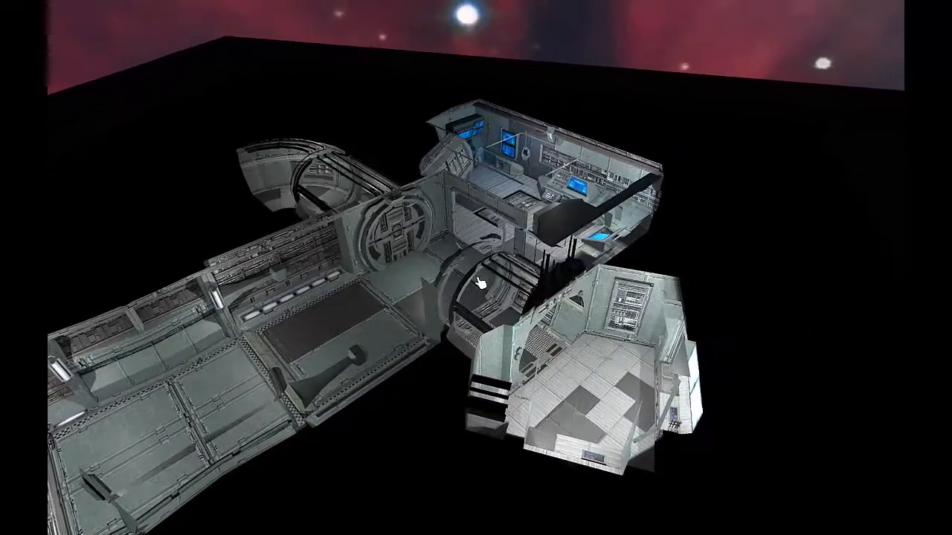
Step: Switch the control room, corridors and side room to red alert lighting
right_click_drag(480, 282, 502, 273)
key("a")
key("w")
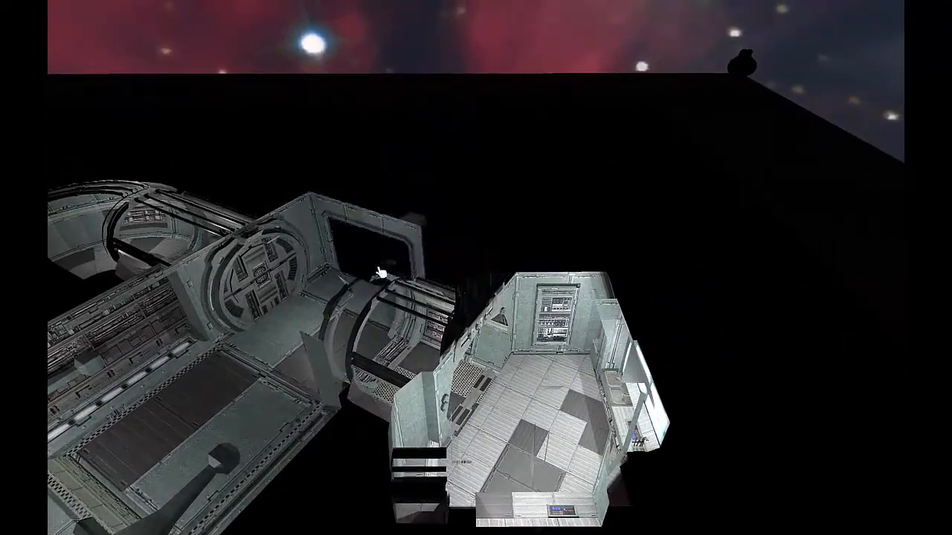
left_click(381, 273)
left_click(528, 414)
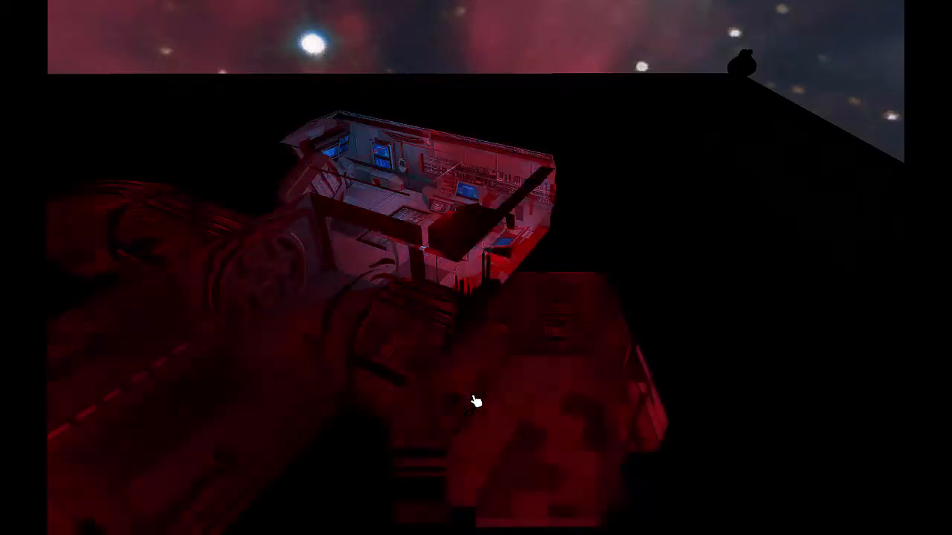
Step: View the ship in red alert, and switch the control room and side room back to normal lighting
key("s")
right_click_drag(476, 402, 528, 274)
key("a")
key("w")
key("d")
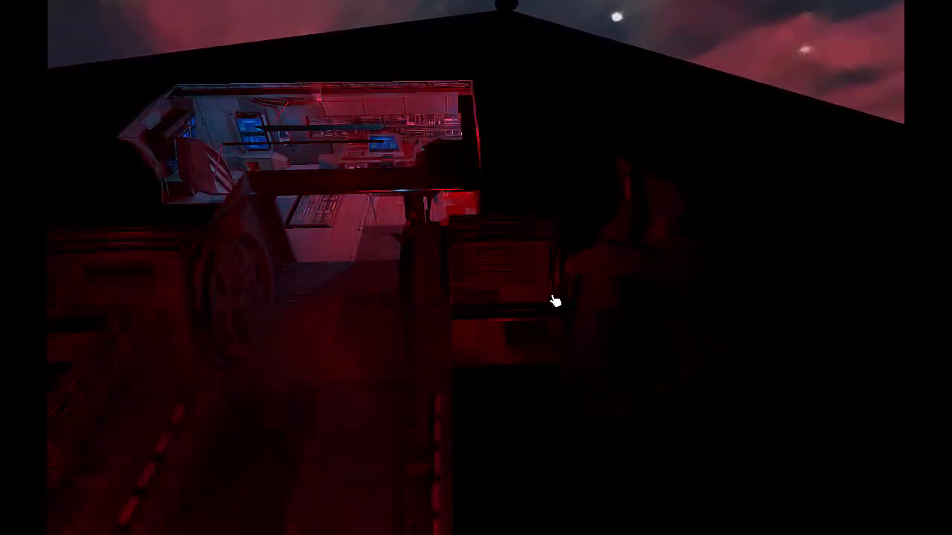
key("d")
right_click_drag(551, 302, 480, 267)
key("w")
key("s")
key("d")
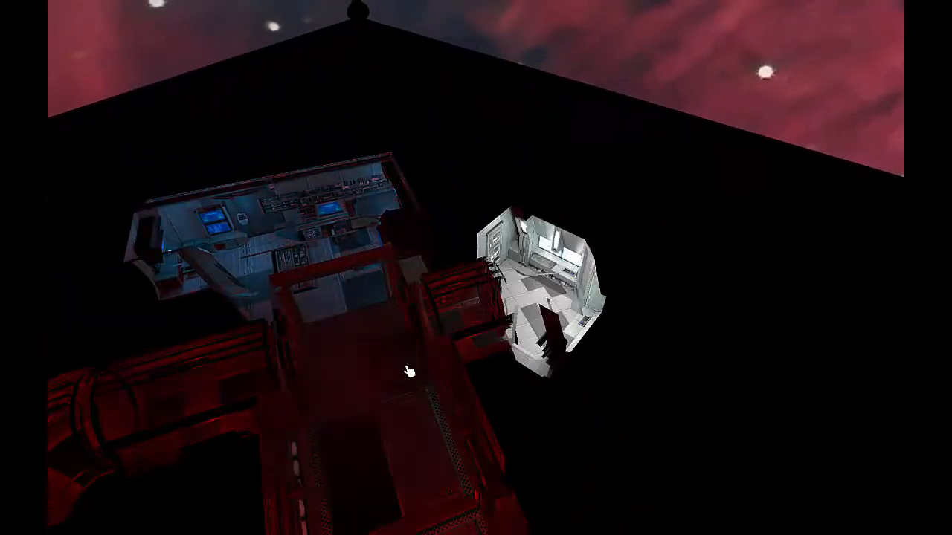
Step: Return the red corridor sections to normal lighting and view the whole ship from above
key("a")
right_click_drag(403, 310, 457, 270)
key("w")
key("s")
key("a")
key("w")
key("d")
key("a")
key("w")
key("d")
key("s")
key("d")
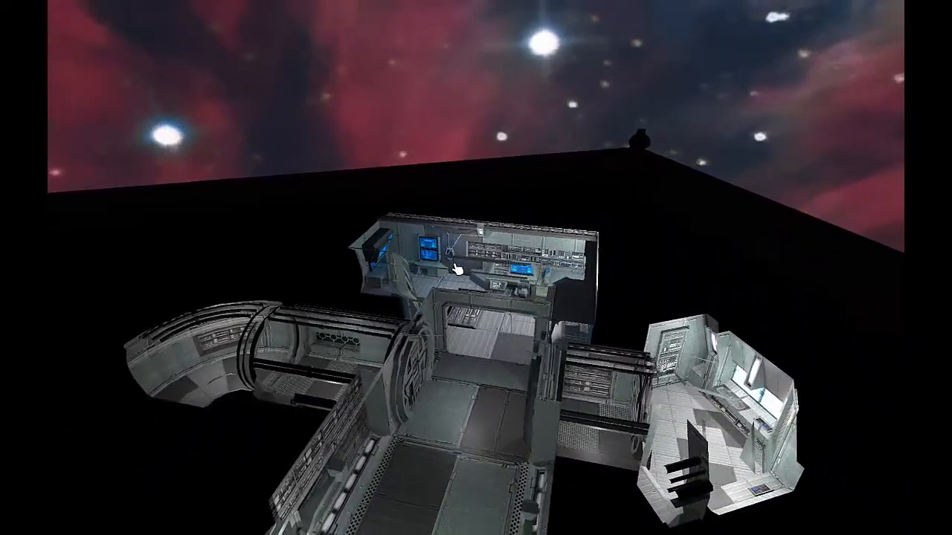
right_click_drag(476, 270, 459, 289)
key("s")
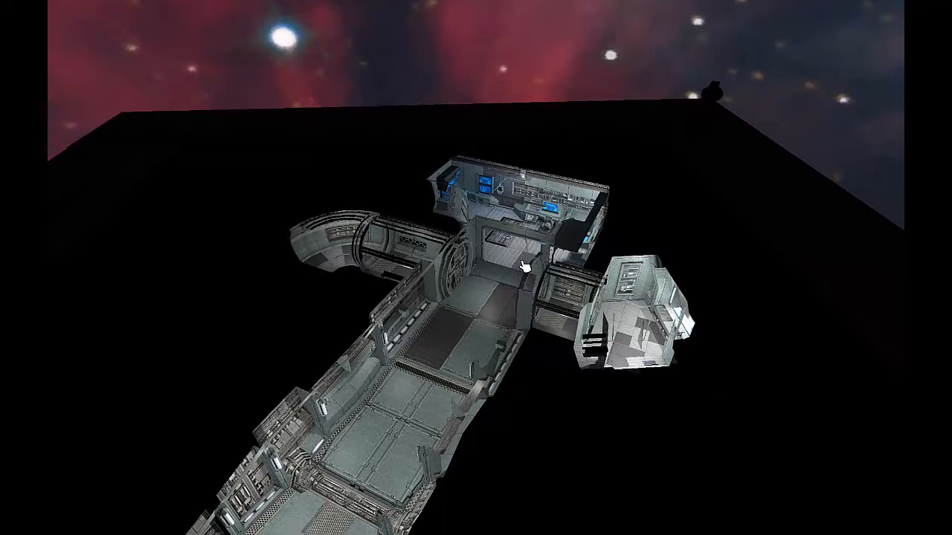
key("w")
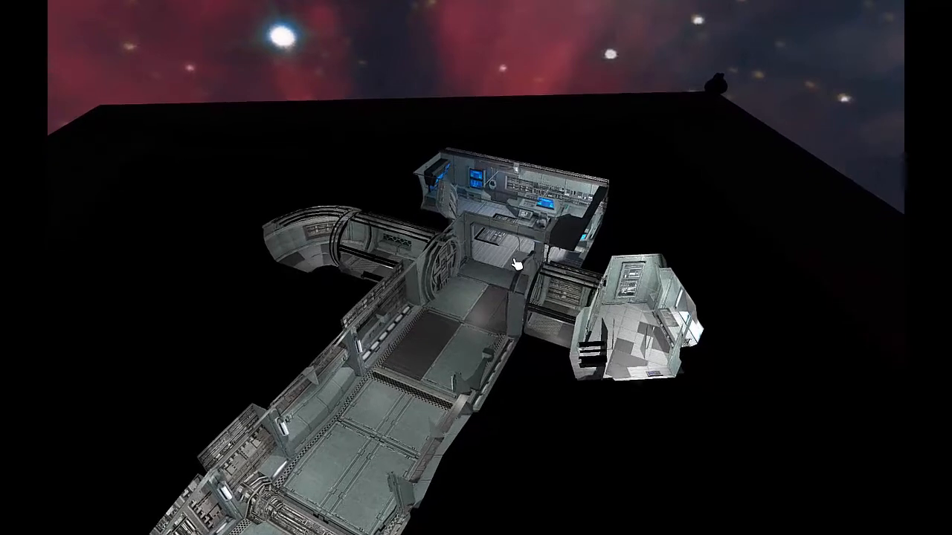
key("a")
mouse_move(516, 264)
right_mouse_down()
mouse_move(540, 268)
mouse_move(513, 269)
right_mouse_up()
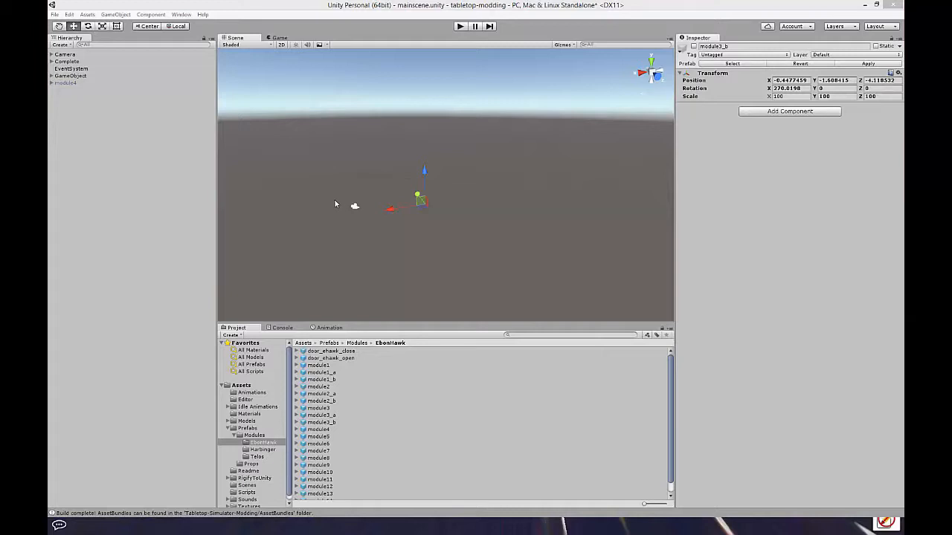
Step: Switch to Unity and look over the empty scene, the inactive module4 object and the EbonHawk module prefabs
left_click(309, 195)
key("w")
right_click_drag(309, 195, 394, 195)
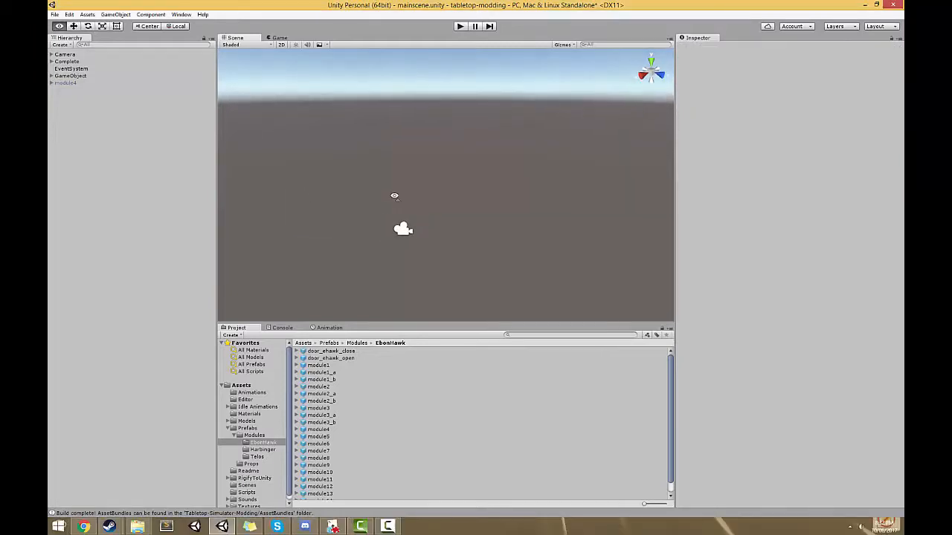
right_click_drag(494, 217, 469, 218)
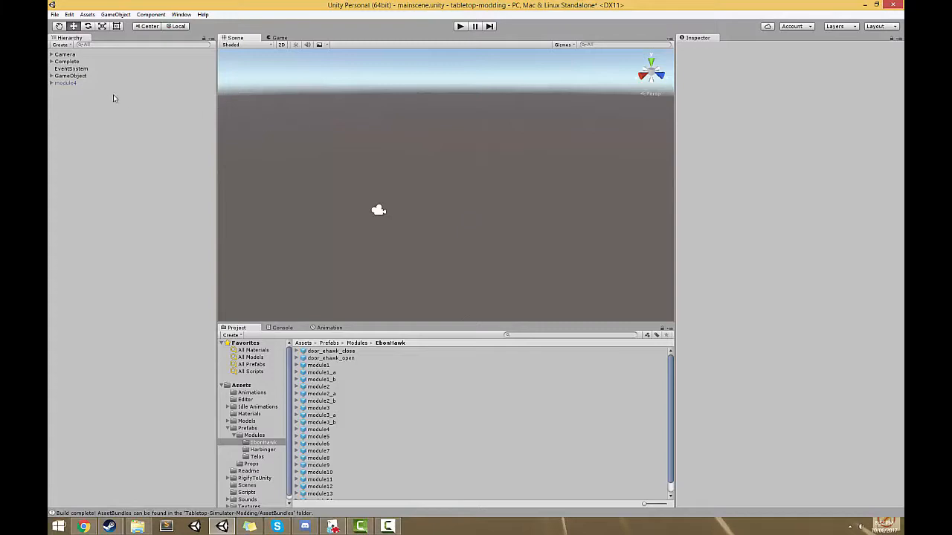
left_click(84, 84)
right_click_drag(391, 176, 421, 180)
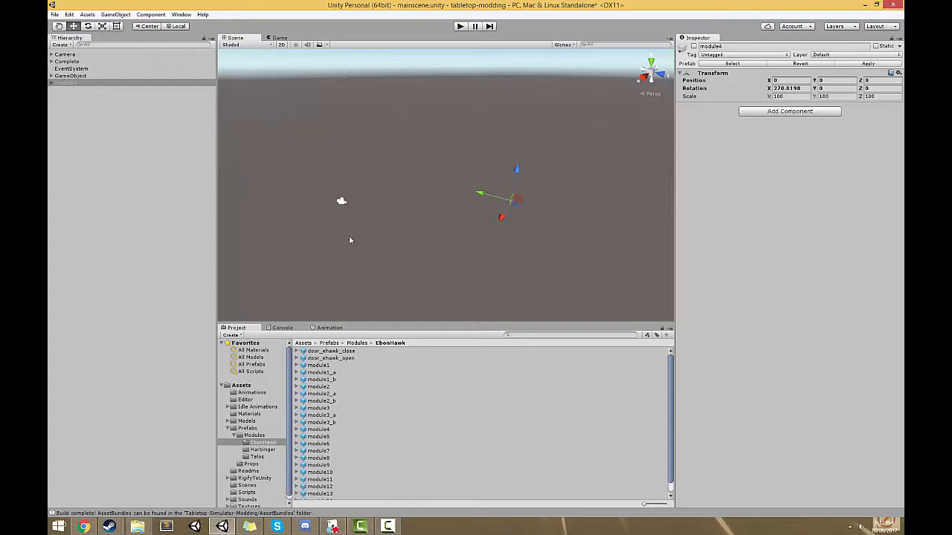
left_click(508, 240)
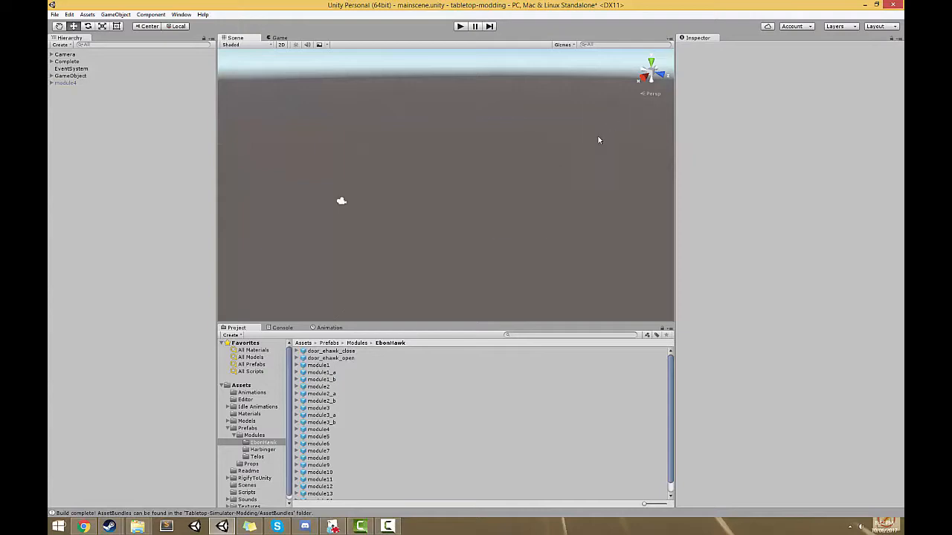
right_click_drag(532, 186, 540, 189)
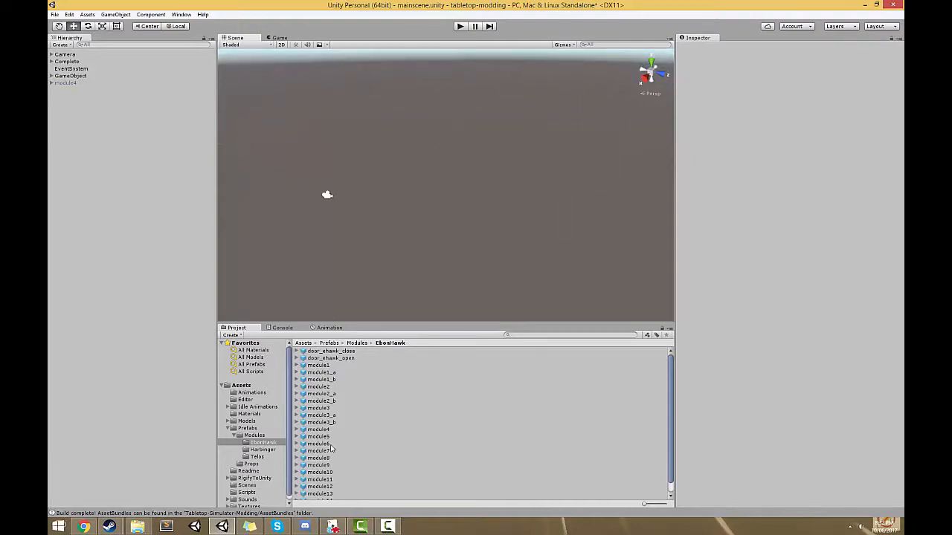
scroll(332, 445, "down", 1)
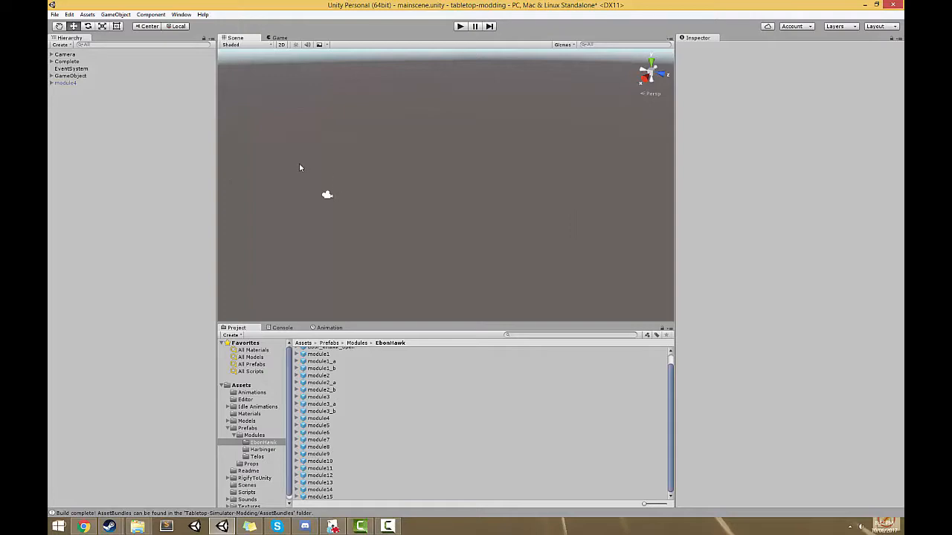
Step: Make the module4 object a child of GameObject in the scene
left_click(75, 86)
right_click_drag(332, 172, 339, 172)
key("w")
left_click(159, 119)
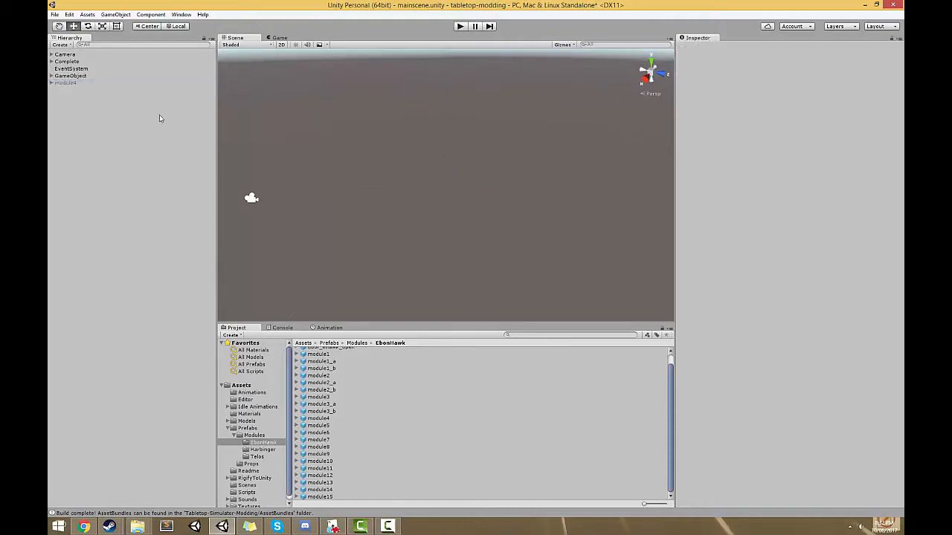
left_click_drag(78, 85, 82, 74)
left_click(52, 76)
Step: Add a 3D cube to the scene and frame it in the view
right_click(109, 121)
mouse_move(135, 205)
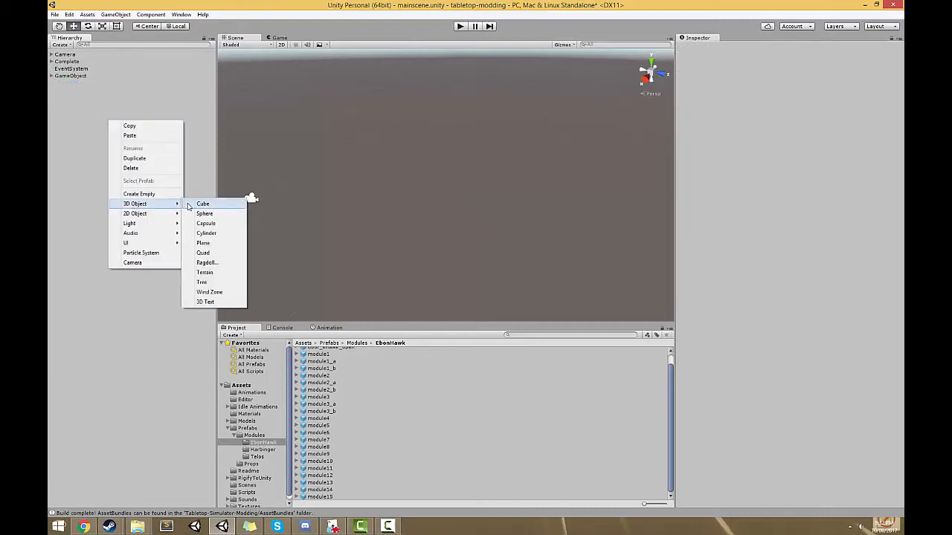
left_click(195, 205)
left_click(445, 186)
key("f")
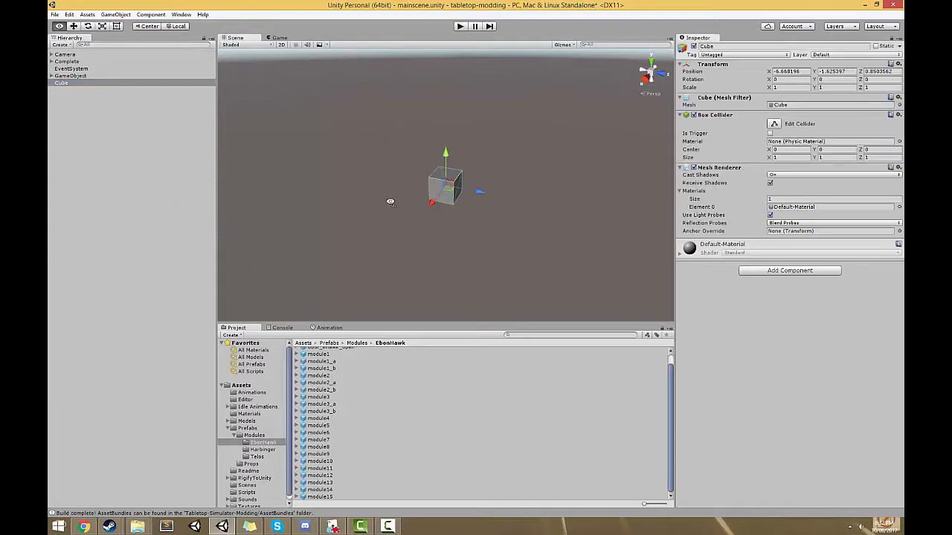
Step: Raise the cube to a Y position of about 0.76
left_click_drag(446, 184, 462, 60)
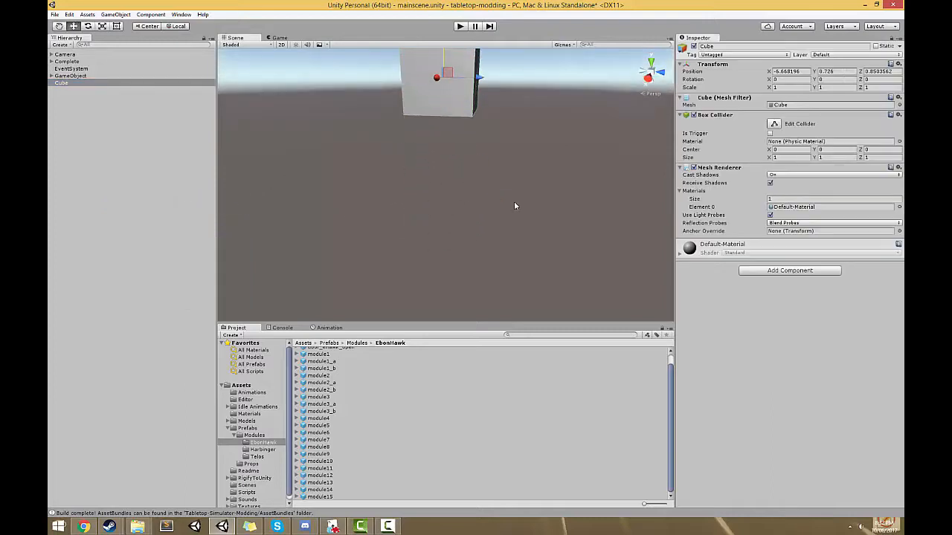
scroll(513, 202, "down", 5)
middle_click_drag(514, 202, 414, 217)
Step: Set the cube's X, Y and Z position to 0, then clear the selection
left_click(802, 72)
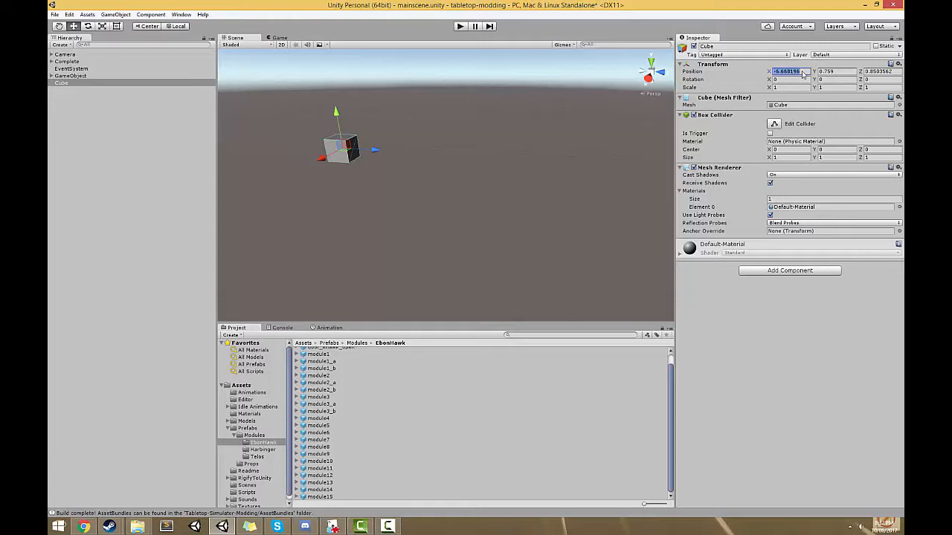
type("0")
key("Tab")
type("0")
key("Tab")
type("0")
right_click_drag(426, 183, 374, 191)
left_click(426, 190)
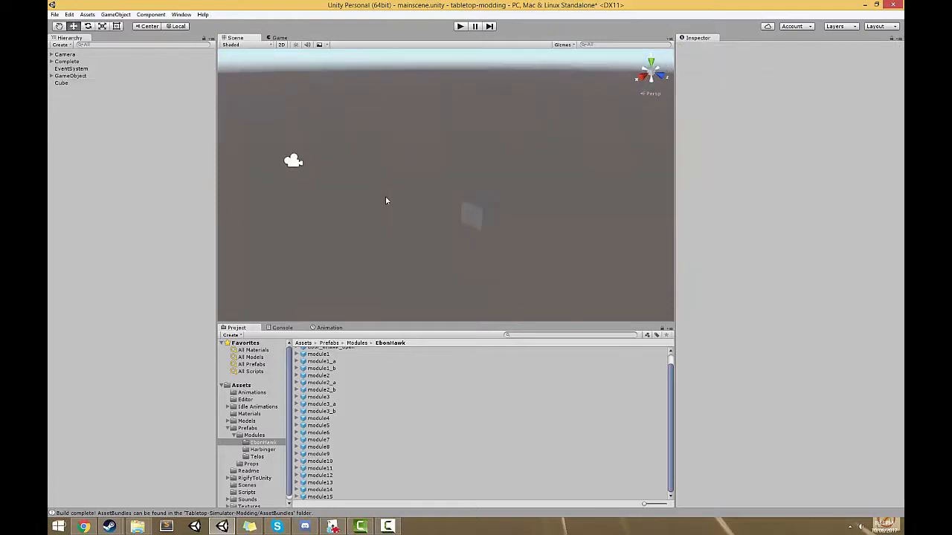
Step: Select and frame the cube at the scene origin, and inspect it from several angles
left_click(474, 216)
key("f")
key("s")
mouse_move(541, 197)
right_mouse_down()
mouse_move(518, 199)
mouse_move(550, 198)
right_mouse_up()
key("a")
right_click_drag(509, 256, 513, 256)
key("s")
key("d")
Step: Open the Modules prefab folder and reselect the cube in the scene
left_click(255, 437)
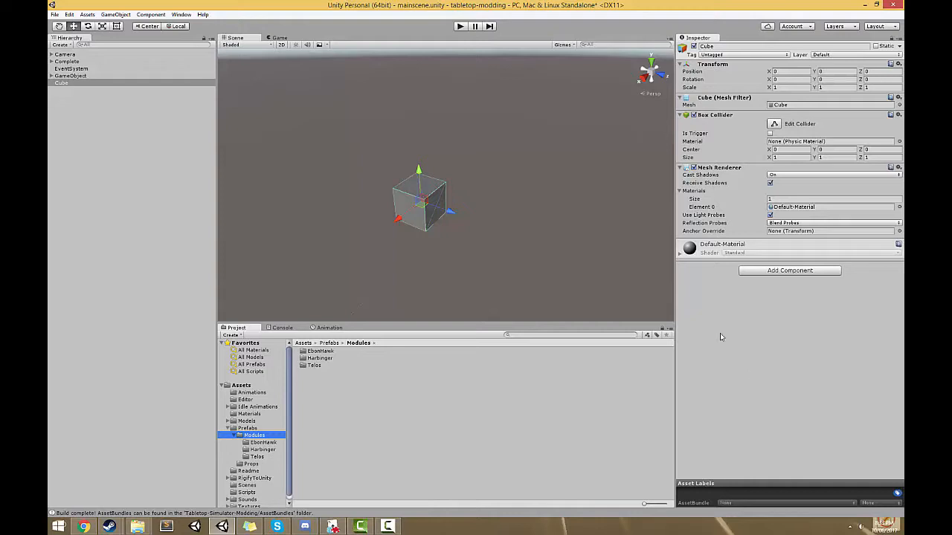
scroll(549, 227, "up", 5)
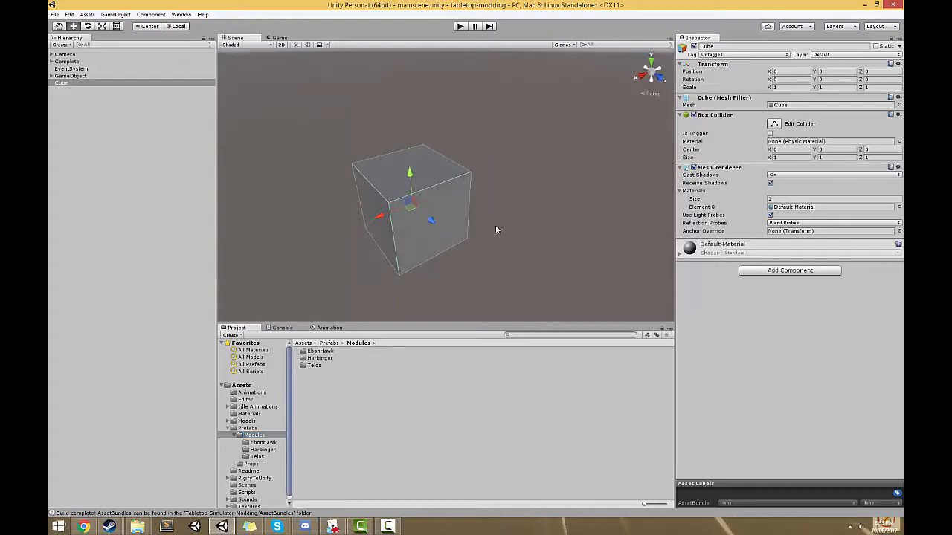
left_click(496, 229)
right_click_drag(496, 229, 591, 208)
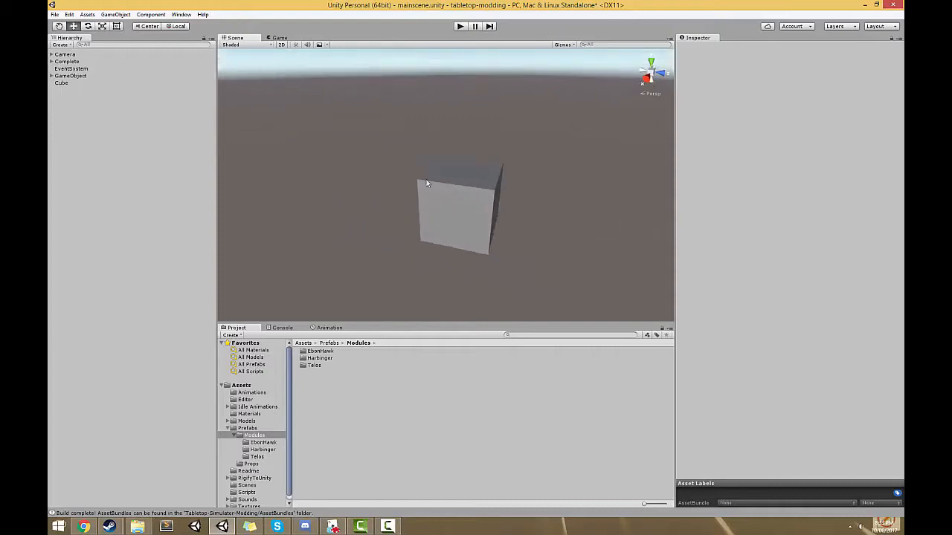
left_click(61, 82)
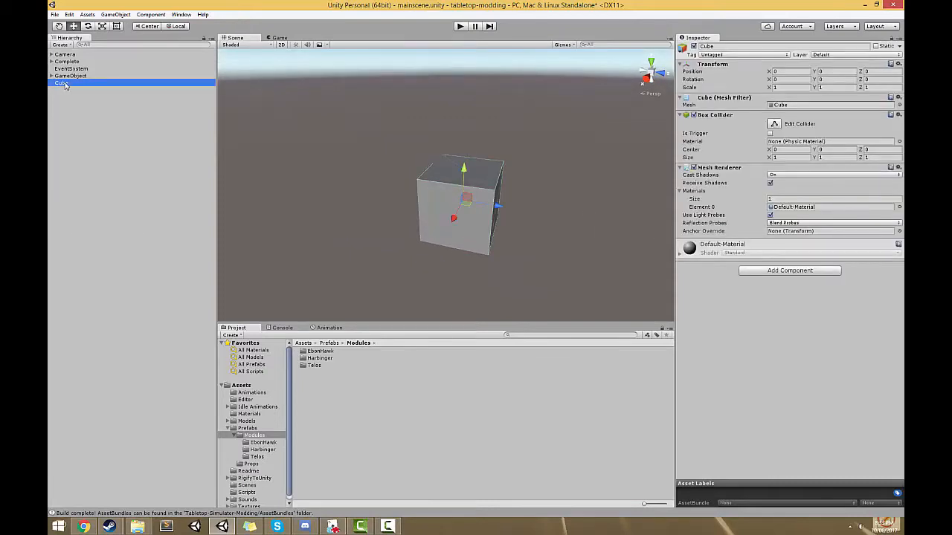
Step: Add a point light as a child of the cube
right_click(65, 85)
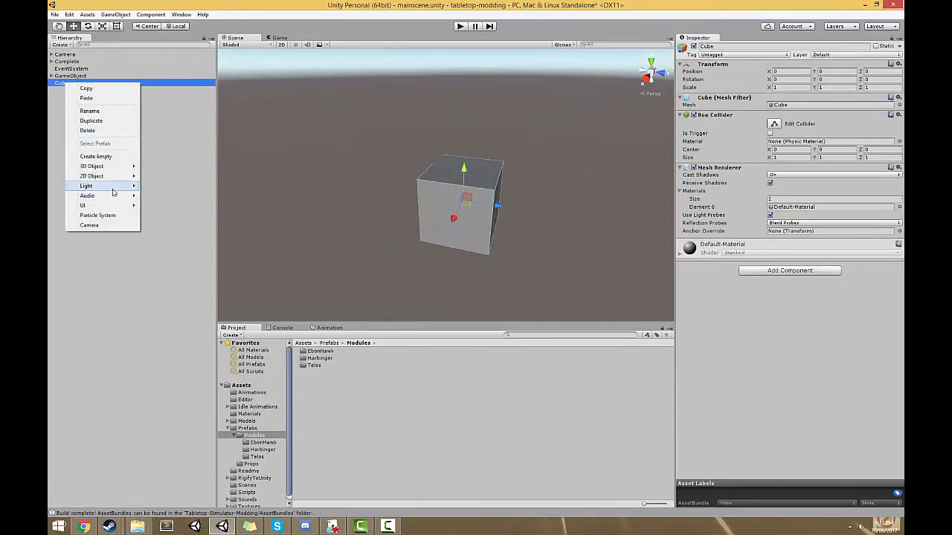
mouse_move(112, 189)
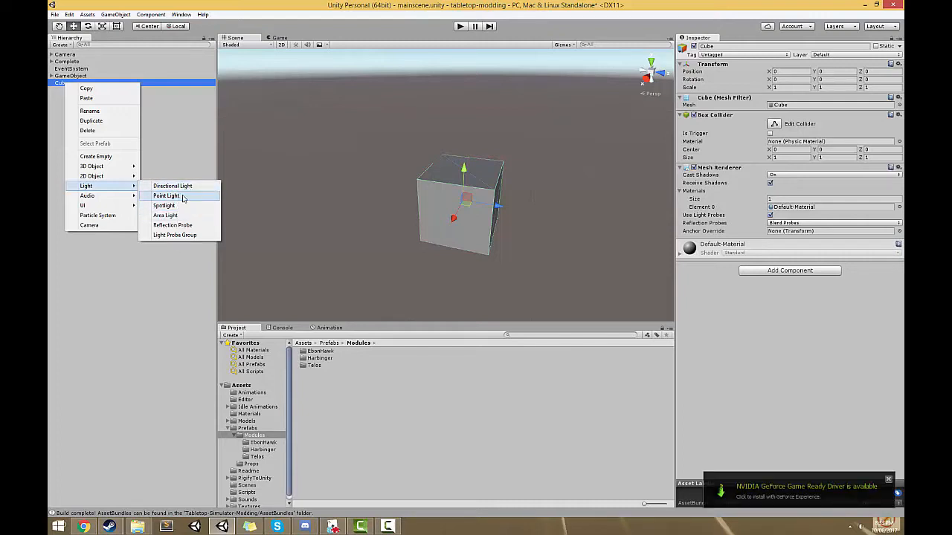
left_click(182, 197)
scroll(396, 201, "down", 10)
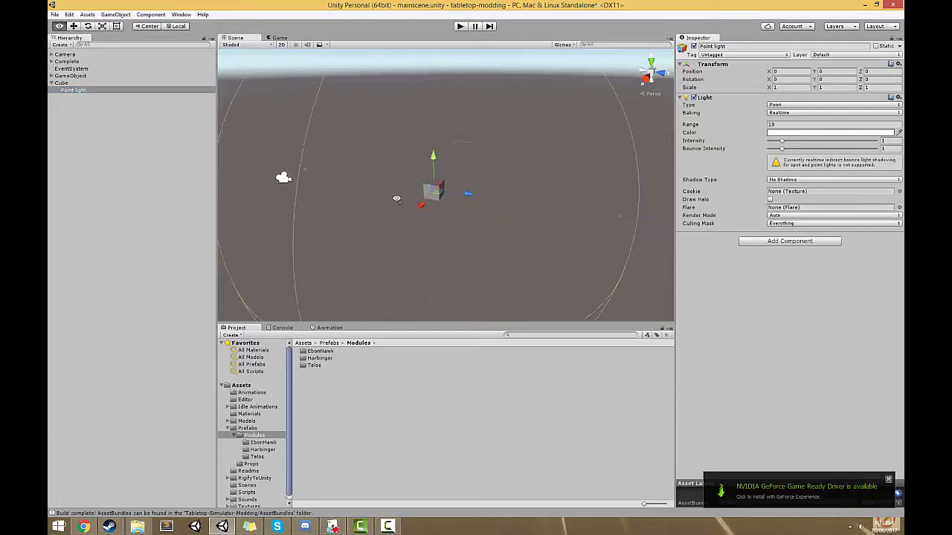
right_click_drag(323, 107, 250, 99)
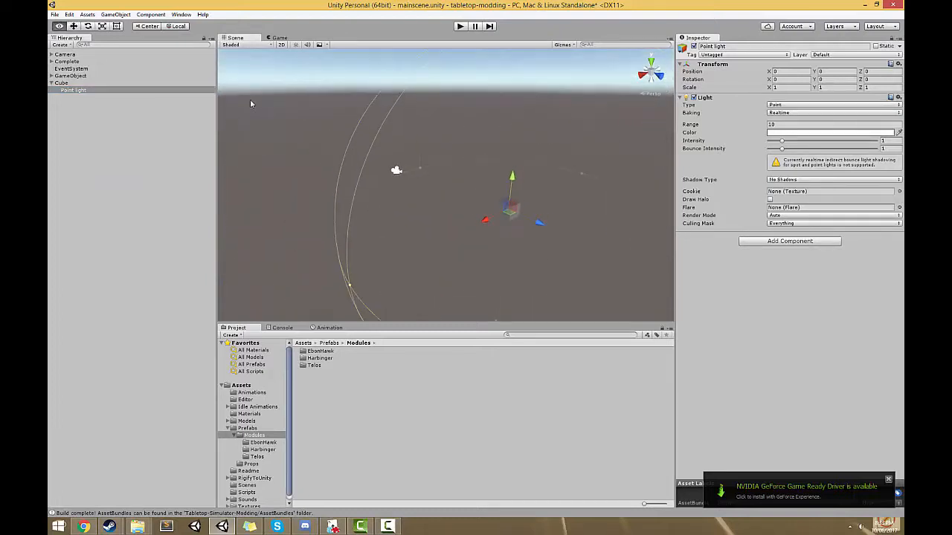
key("d")
right_click_drag(443, 185, 444, 190)
key("w")
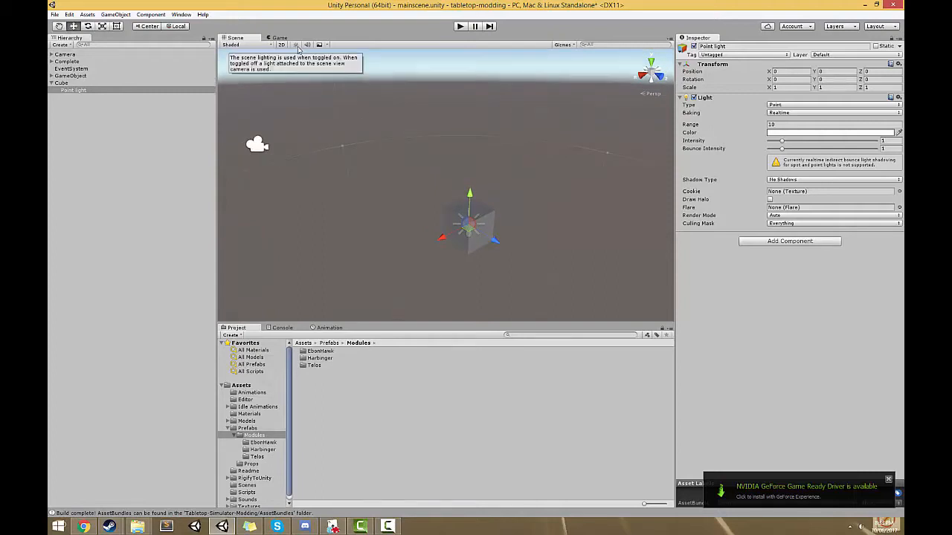
Step: Turn on scene lighting in the Scene view so the cube is lit only by the scene's own lights
left_click(296, 45)
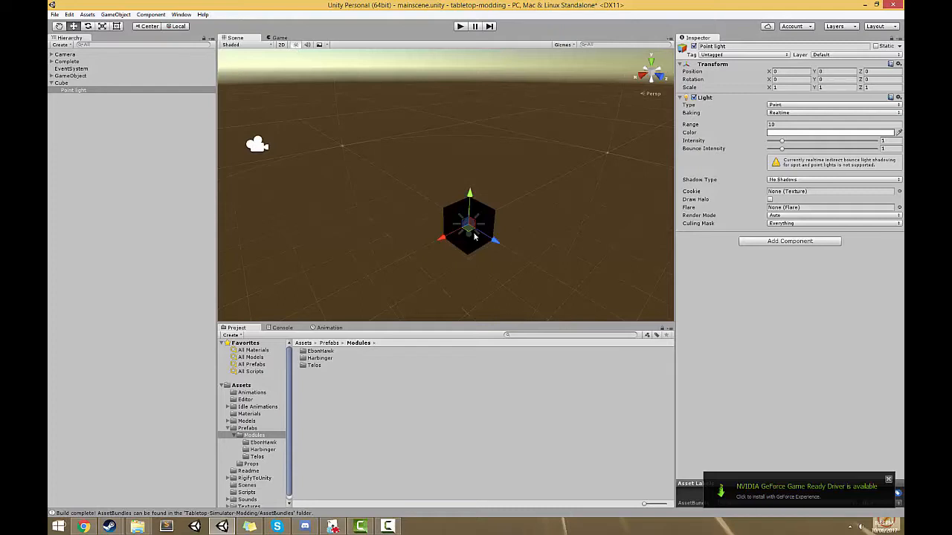
right_click_drag(470, 232, 525, 233)
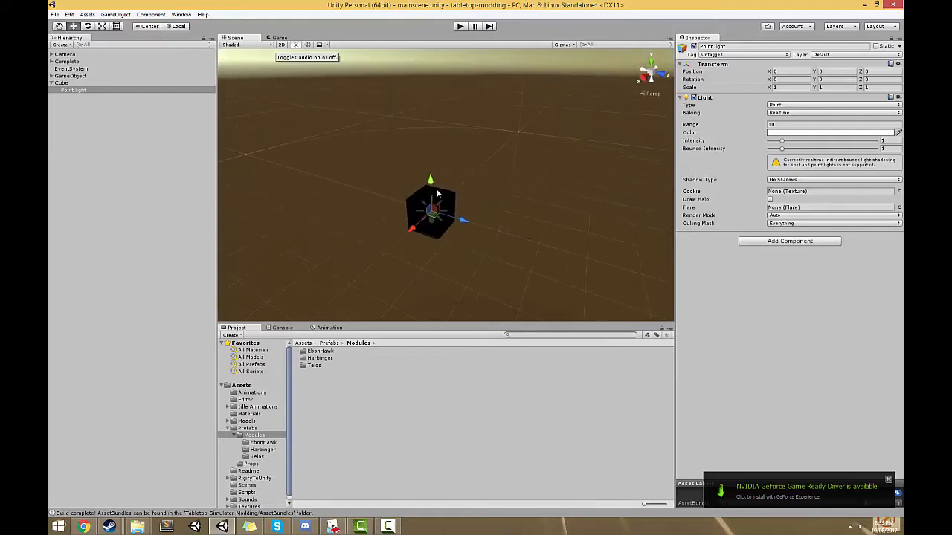
key("w")
right_click_drag(437, 193, 432, 195)
Step: Move the point light out of the cube along the X axis and raise it along Y above the cube's edge
left_click_drag(422, 239, 387, 249)
left_click_drag(369, 216, 356, 148)
left_click_drag(405, 212, 567, 178, "alt")
left_click_drag(562, 202, 554, 205, "alt")
key("s")
right_click_drag(554, 204, 528, 206)
Step: Select the point light, then deselect it and inspect the cube's shading from several angles
left_click_drag(562, 154, 638, 161)
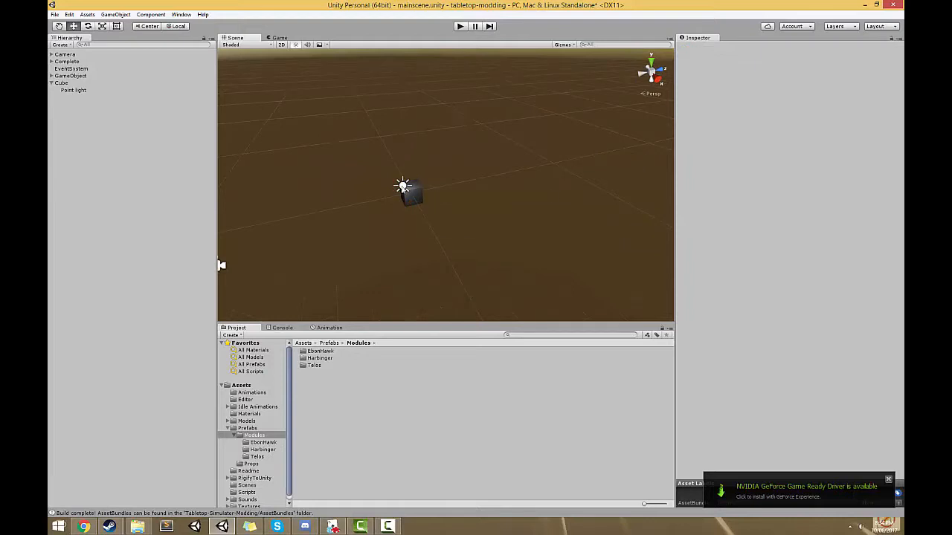
left_click(403, 188)
left_click_drag(561, 155, 744, 191)
right_click_drag(484, 234, 369, 213)
key("w")
left_click(443, 226)
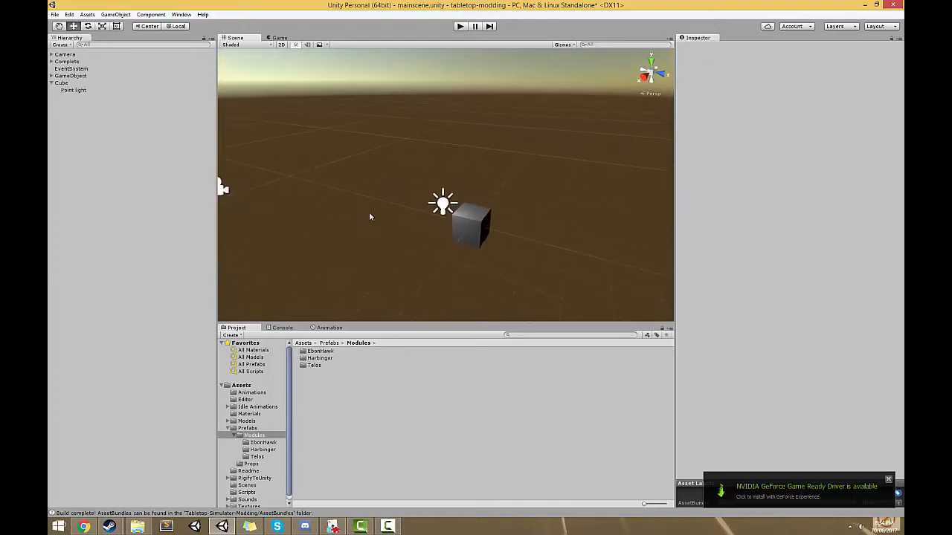
right_click_drag(456, 191, 415, 188)
key("w")
key("s")
key("d")
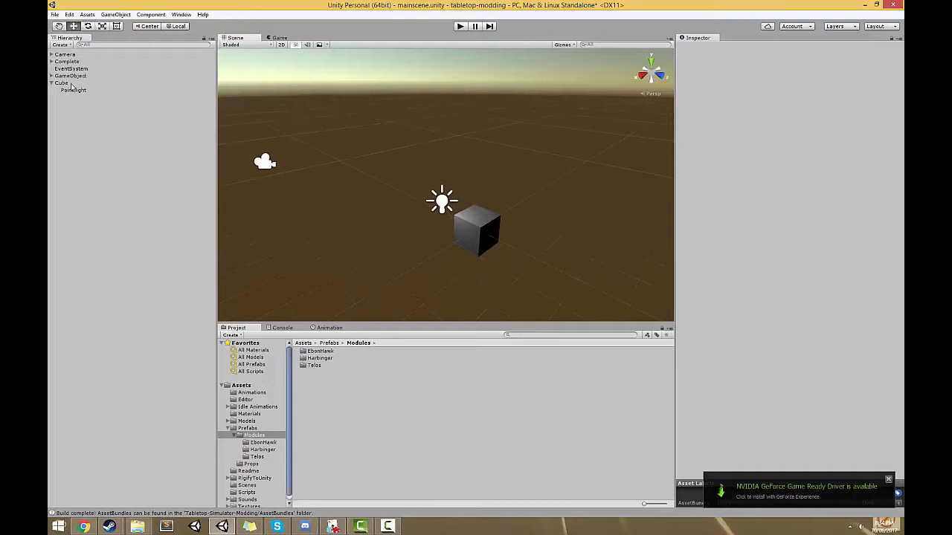
Step: Select the cube together with its light, clear the selection, and examine the lit and dark faces from near and far
left_click_drag(397, 164, 565, 338)
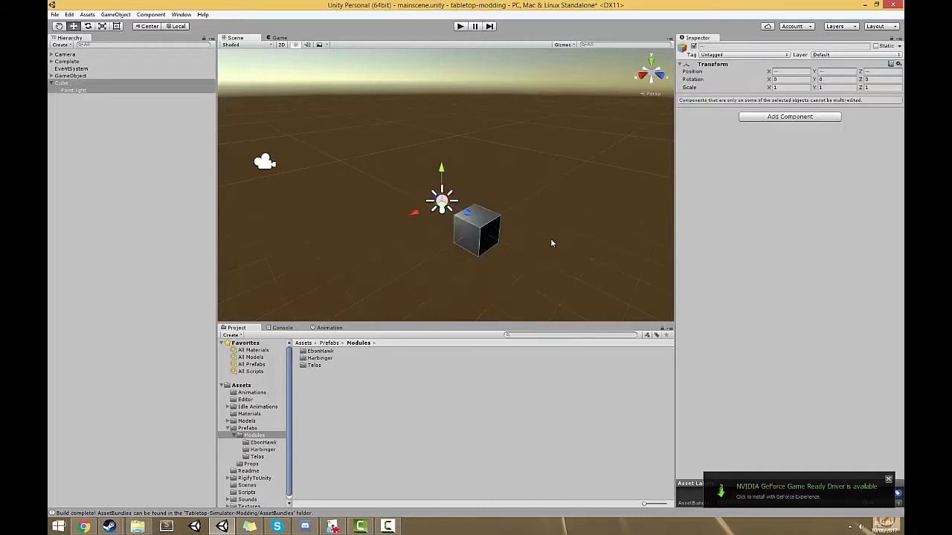
left_click(500, 223)
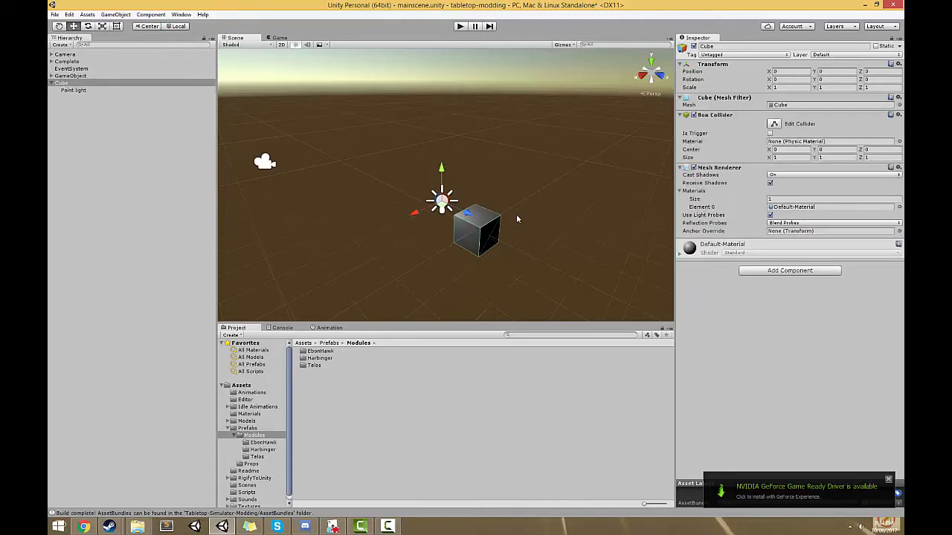
left_click(516, 214)
right_click_drag(516, 214, 548, 231)
key("w")
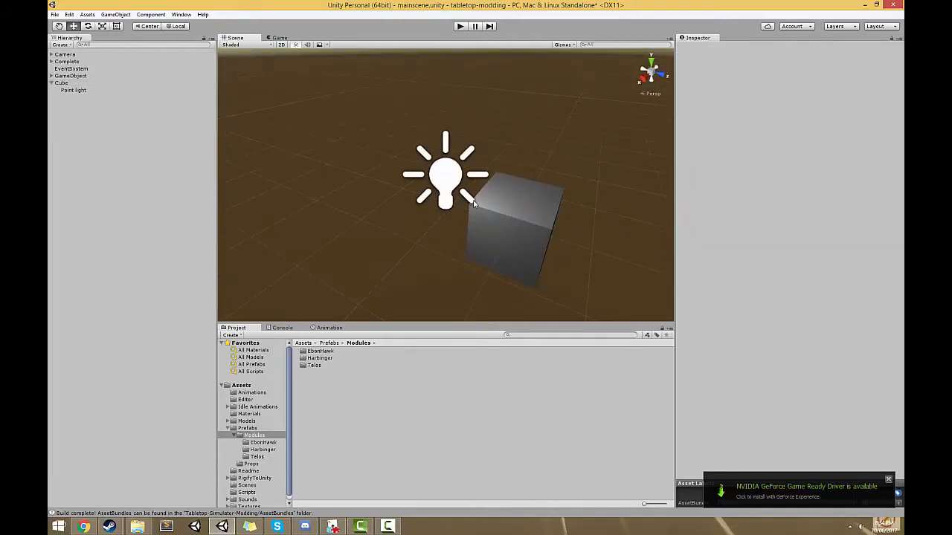
key("d")
right_click_drag(472, 203, 469, 204)
key("w")
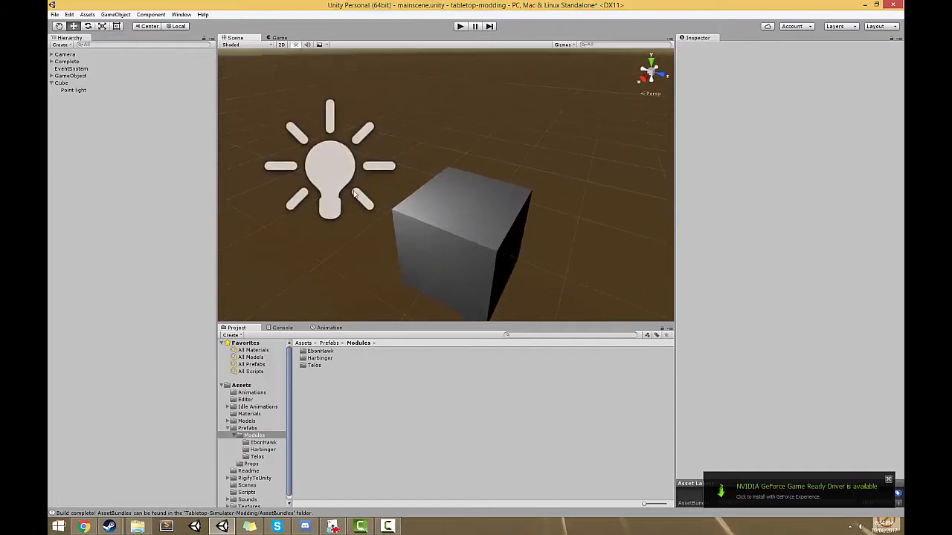
scroll(346, 182, "down", 5)
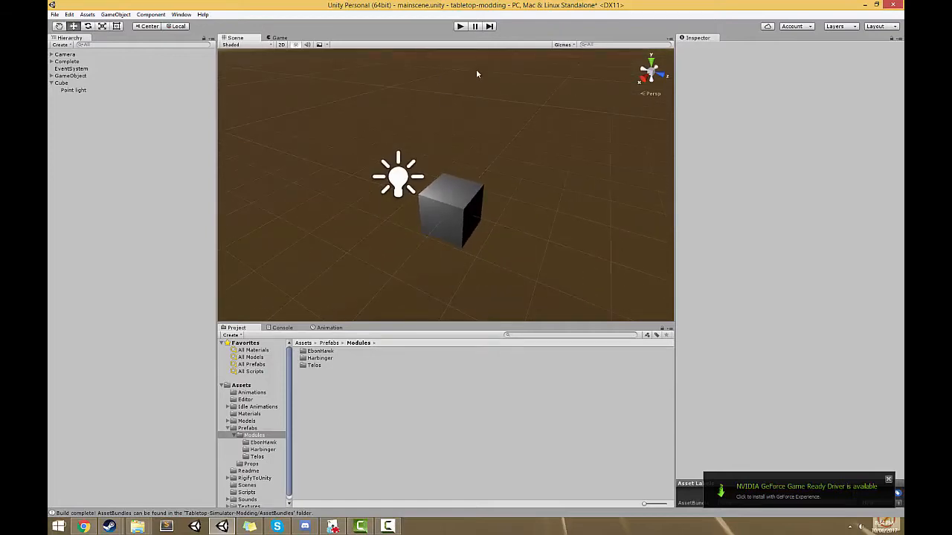
scroll(480, 112, "down", 4)
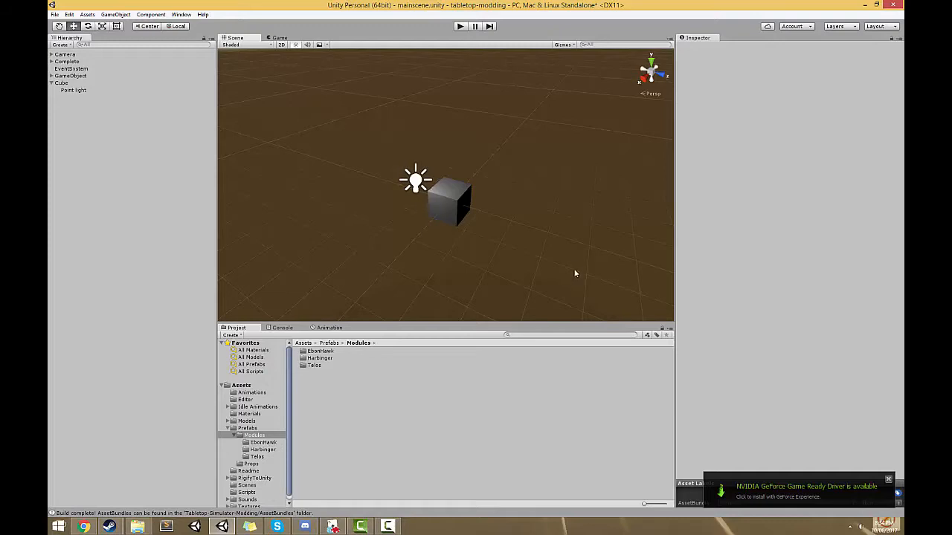
scroll(506, 138, "down", 2)
left_click_drag(469, 176, 437, 195, "alt")
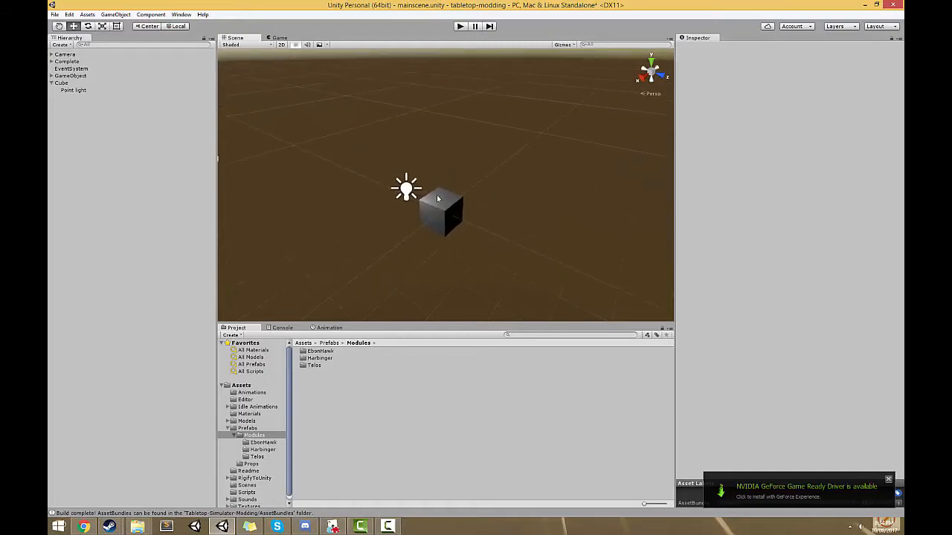
Step: Save the cube with its point light as a prefab in the Modules folder and dismiss the driver notification
left_click(66, 83)
left_click(69, 85)
left_click_drag(69, 86, 341, 414)
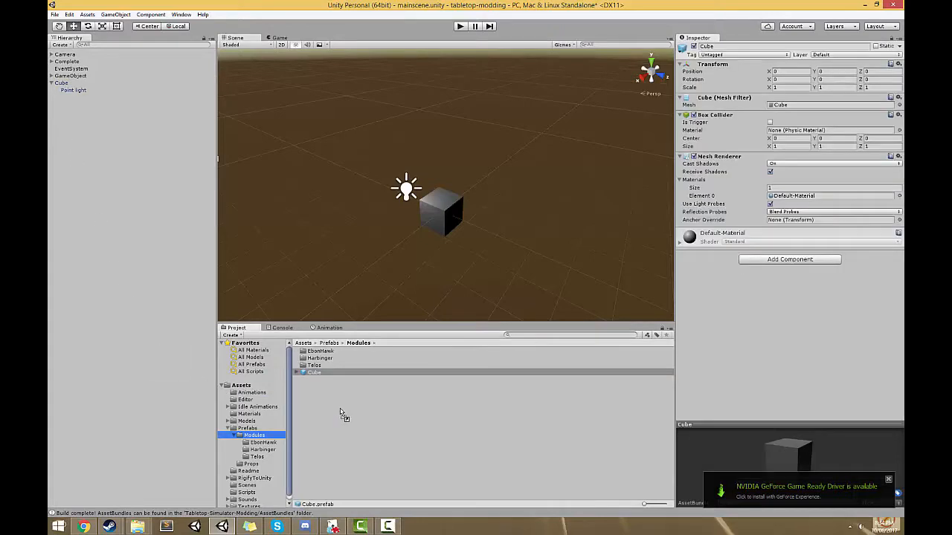
left_click(888, 480)
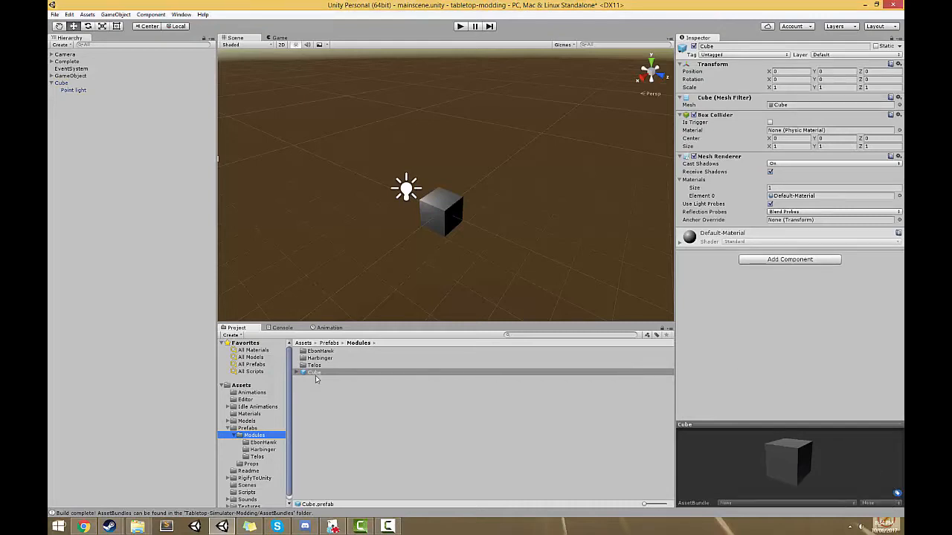
Step: Select the cube instance in the scene to check its link to the new prefab
left_click(448, 197)
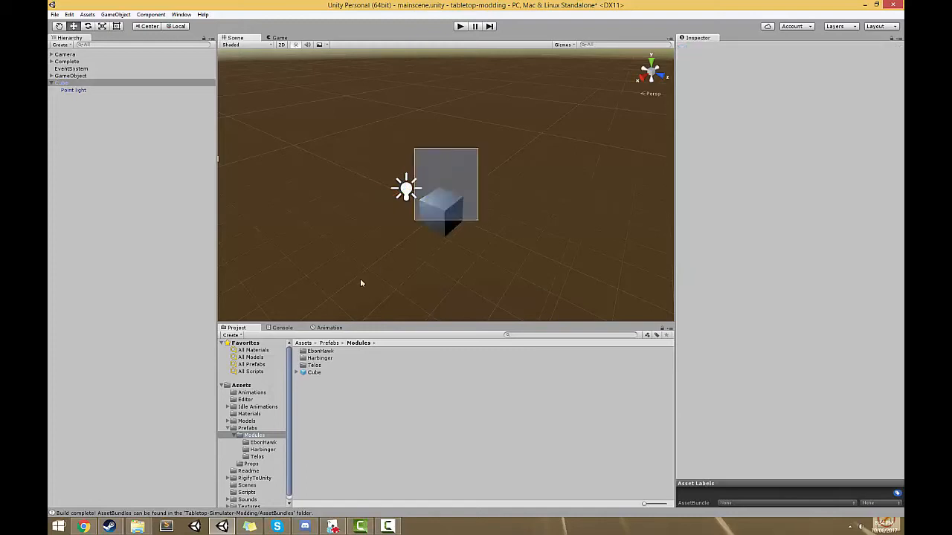
left_click(83, 84)
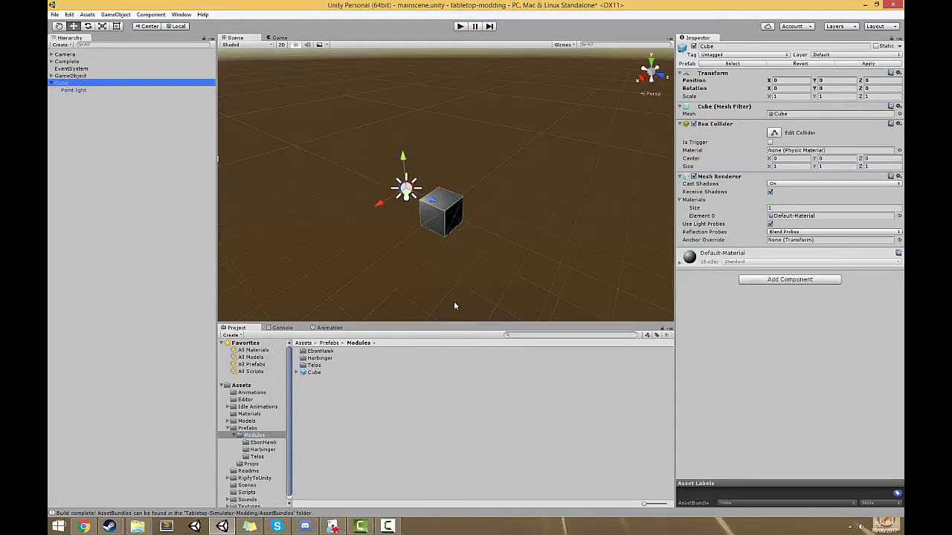
left_click(314, 389)
Step: Assign the Cube prefab to a new AssetBundle named _cube
left_click(316, 373)
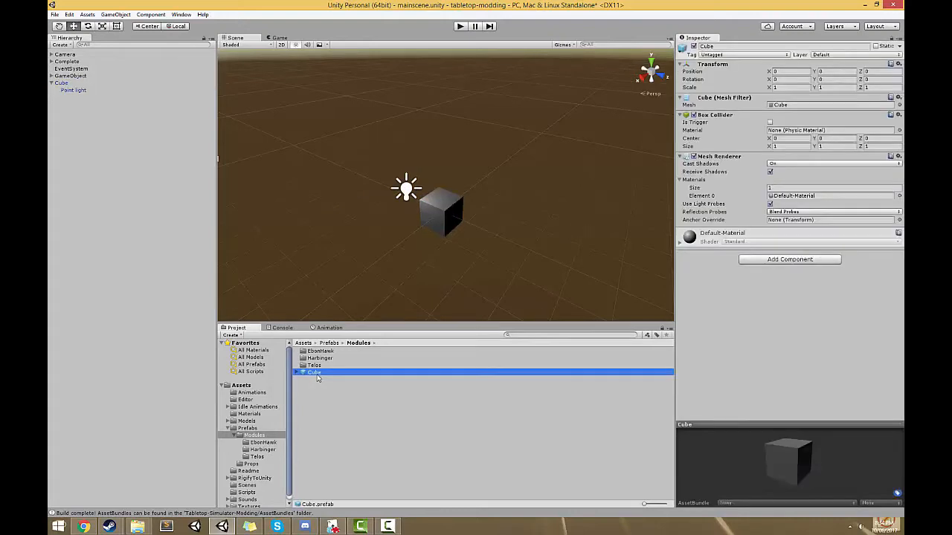
left_click(729, 504)
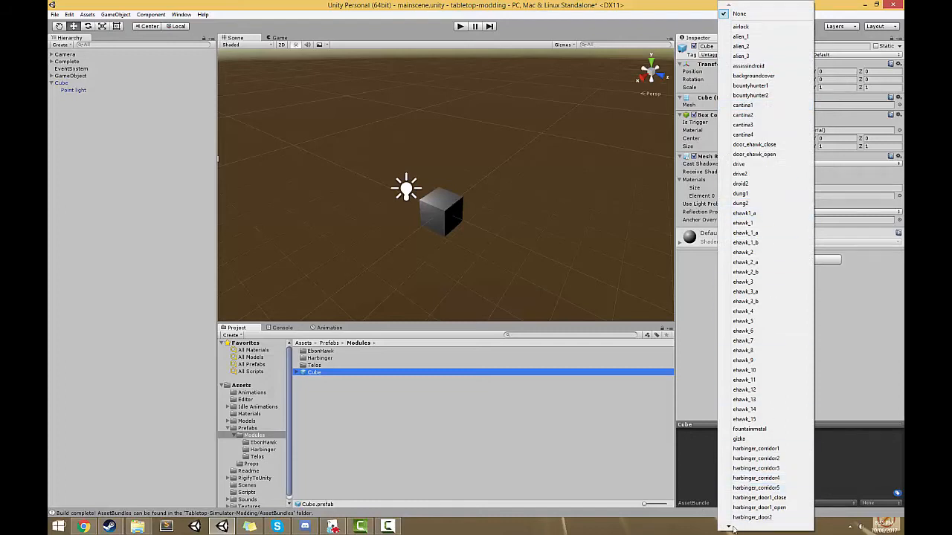
key("Down")
key("Up")
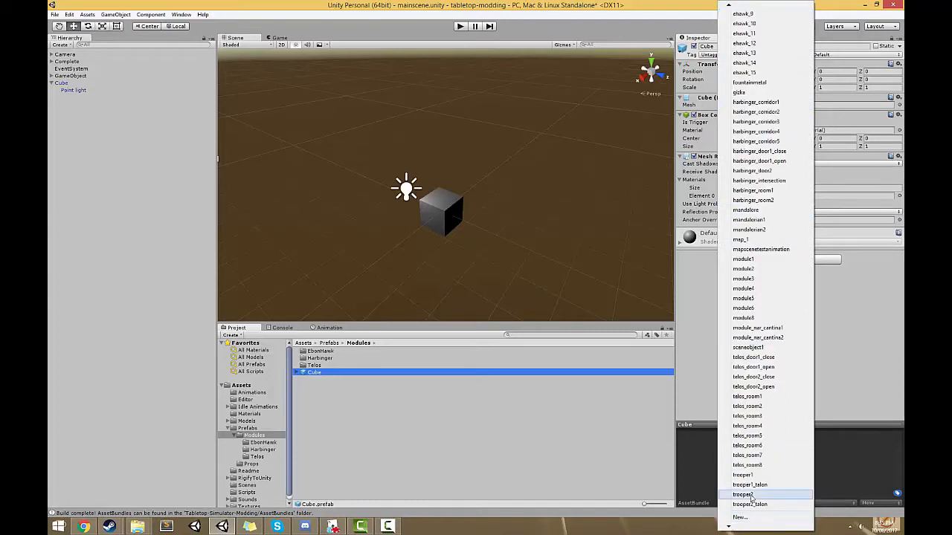
scroll(730, 529, "down", 1)
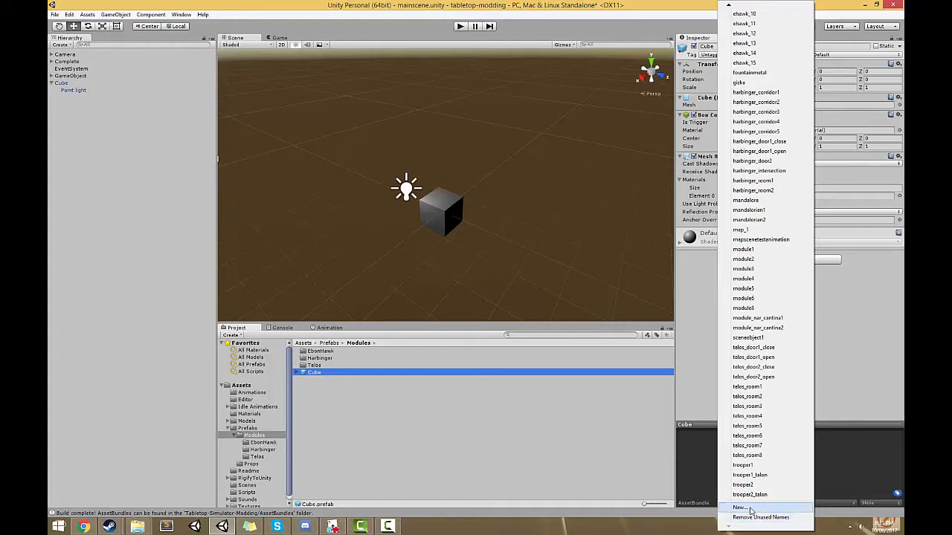
left_click(750, 508)
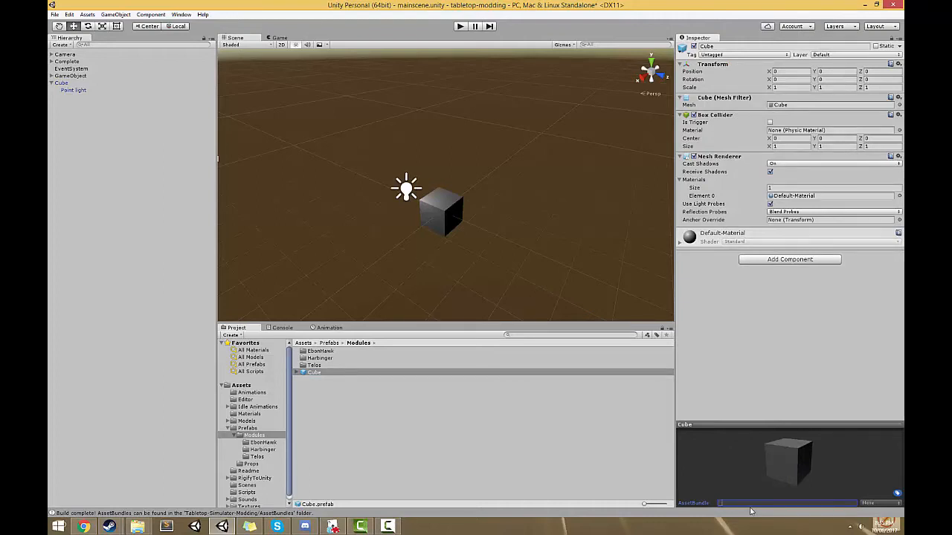
key("Return")
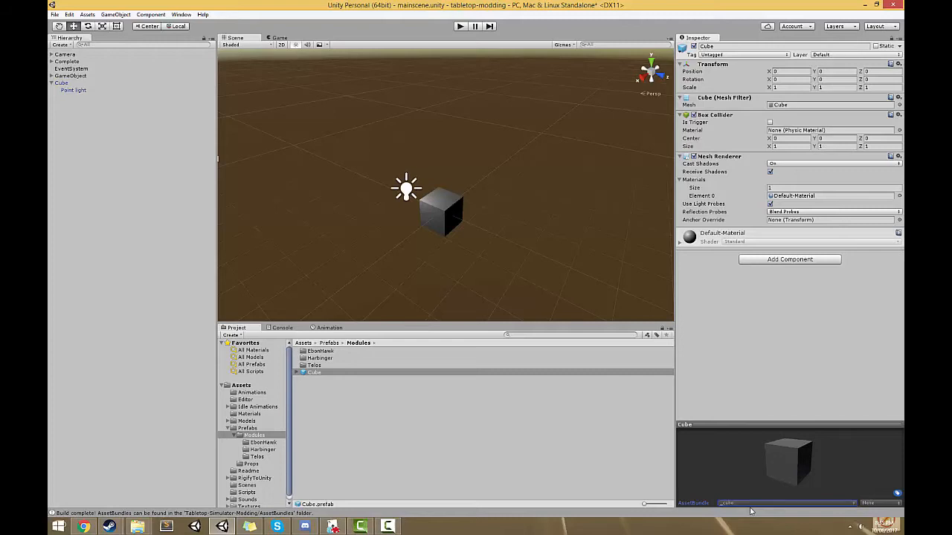
Step: Build the project's AssetBundles from the Modules folder
left_click(636, 450)
left_click(325, 373)
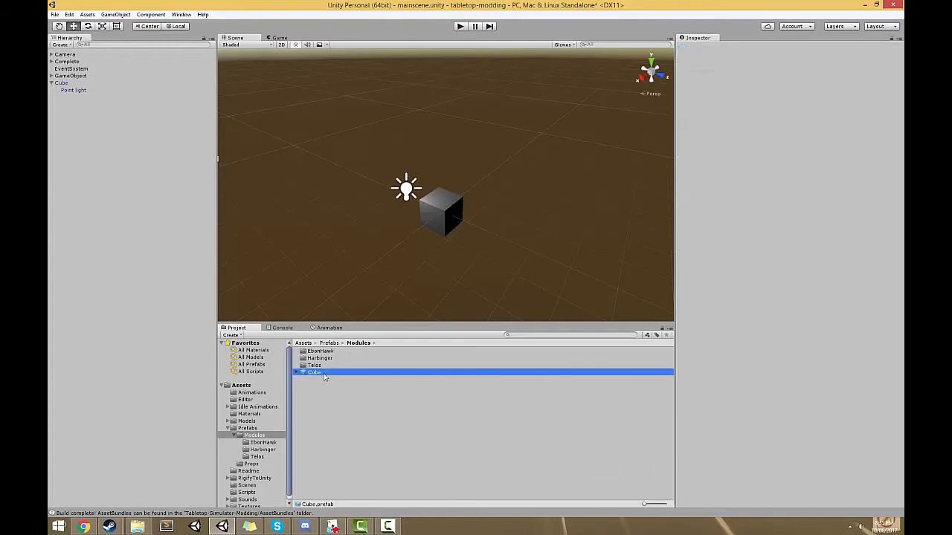
right_click(371, 396)
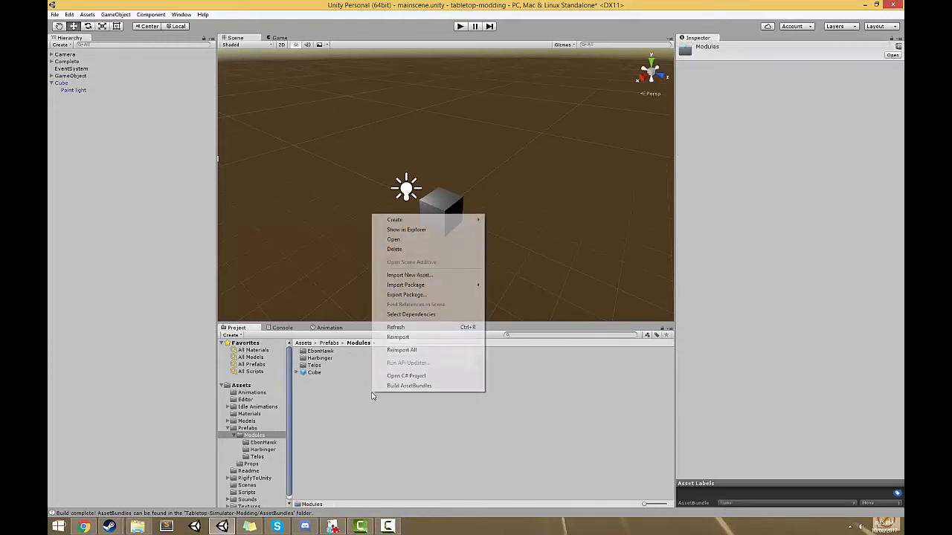
left_click(409, 386)
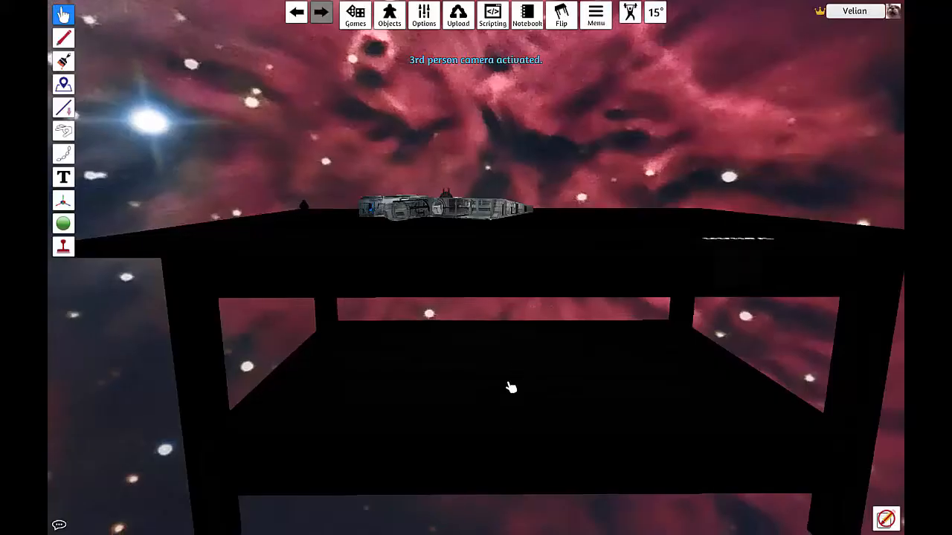
right_click_drag(510, 387, 421, 151)
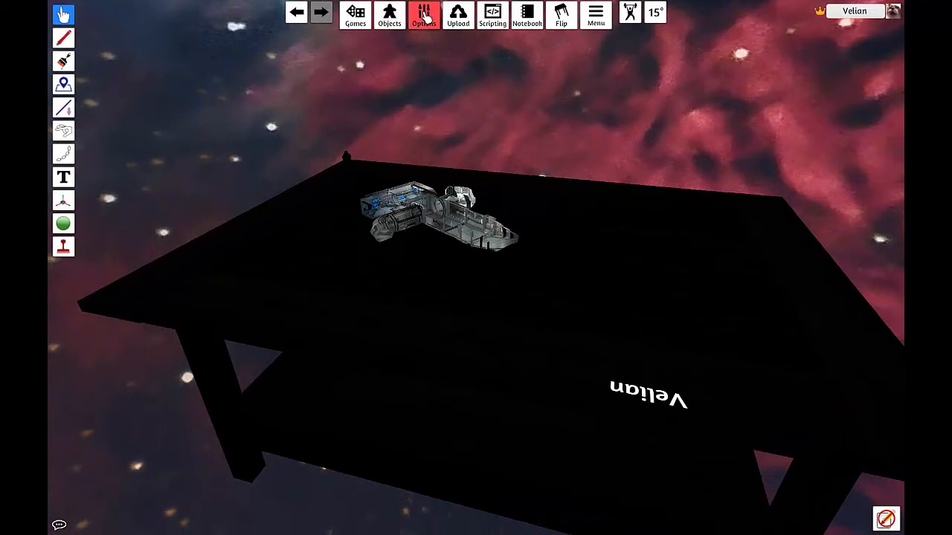
mouse_move(425, 18)
left_click(427, 35)
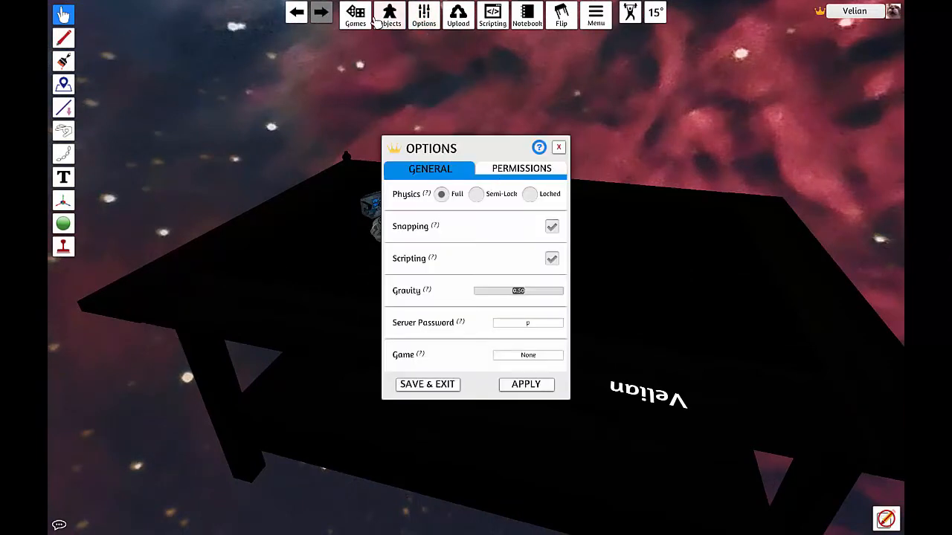
key("Escape")
Step: In Tabletop Simulator's configuration, raise the camera sensitivity to about 30% of its range and apply it
key("Escape")
left_click(465, 240)
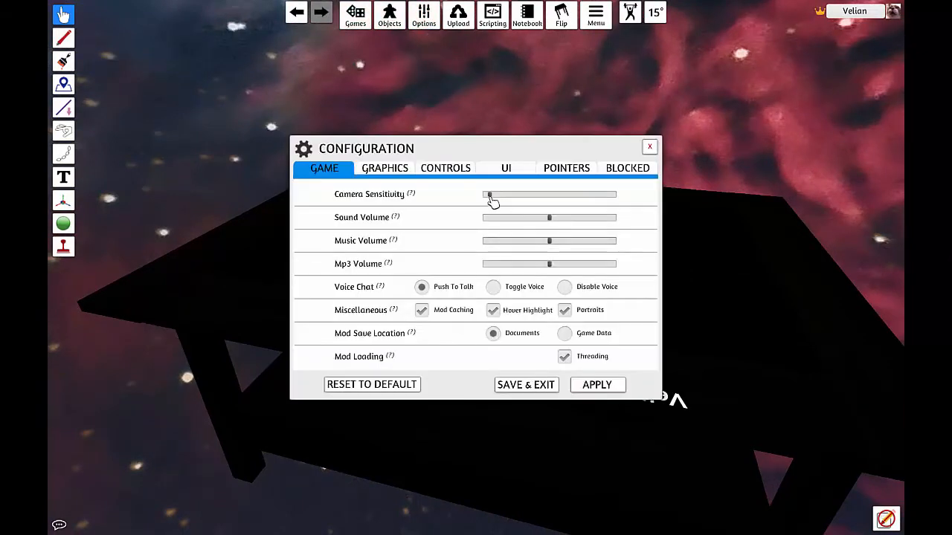
left_click_drag(504, 200, 548, 195)
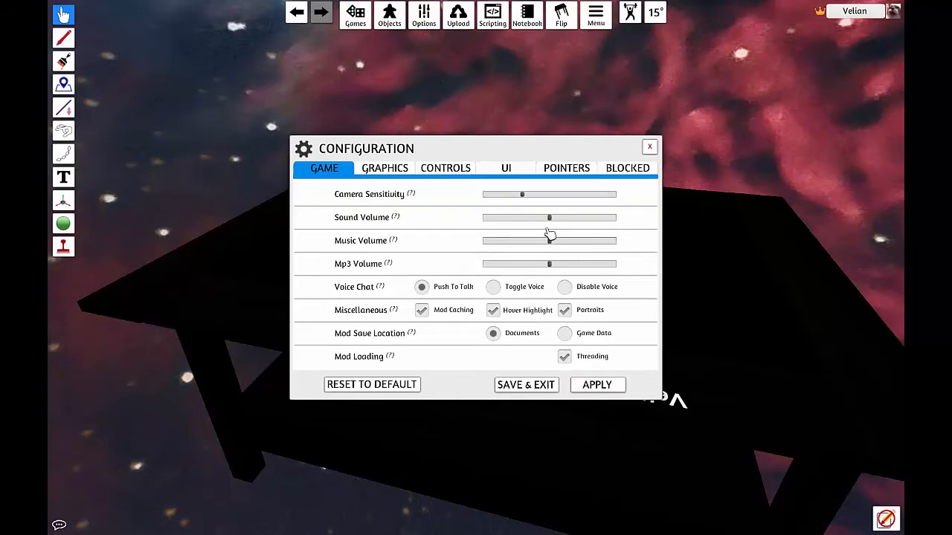
left_click(599, 385)
scroll(626, 313, "up", 6)
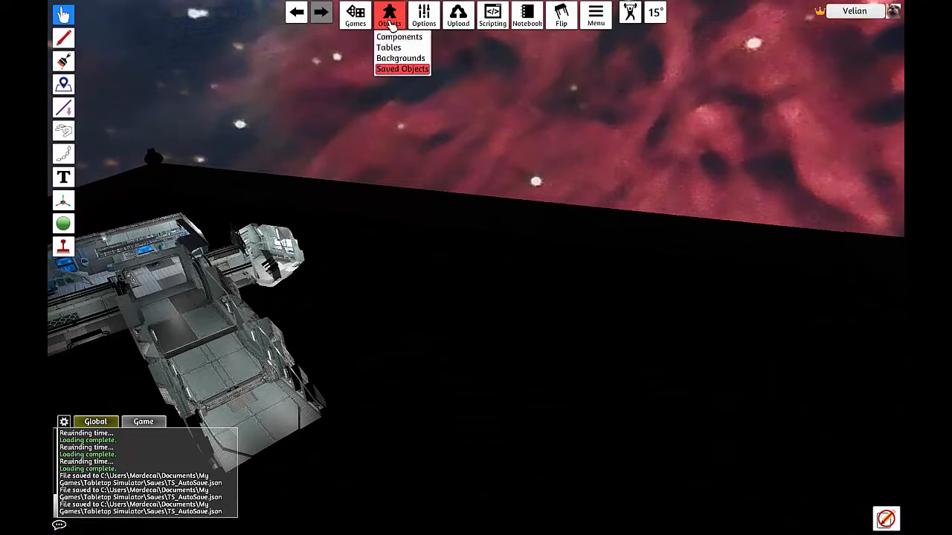
Step: Place a custom AssetBundle object on the empty table area beside the ship map
left_click(395, 37)
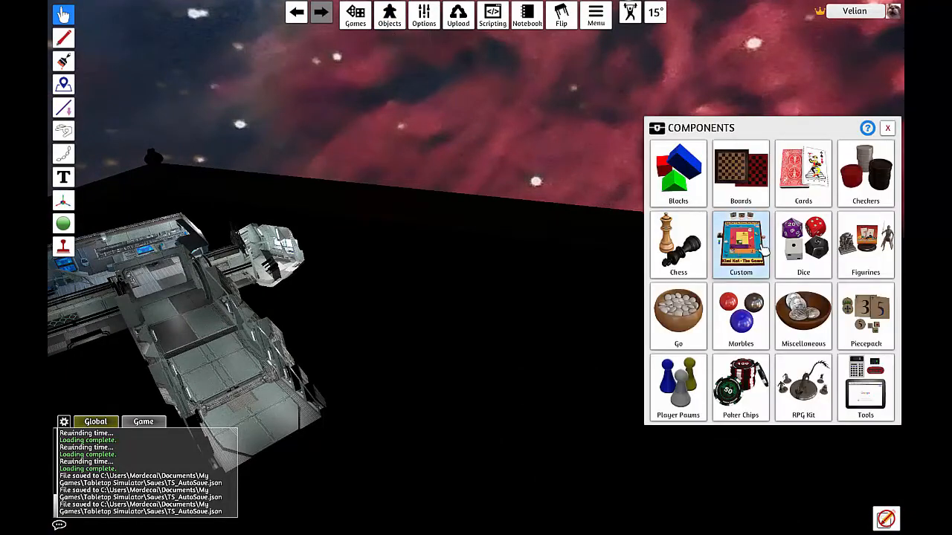
left_click(758, 253)
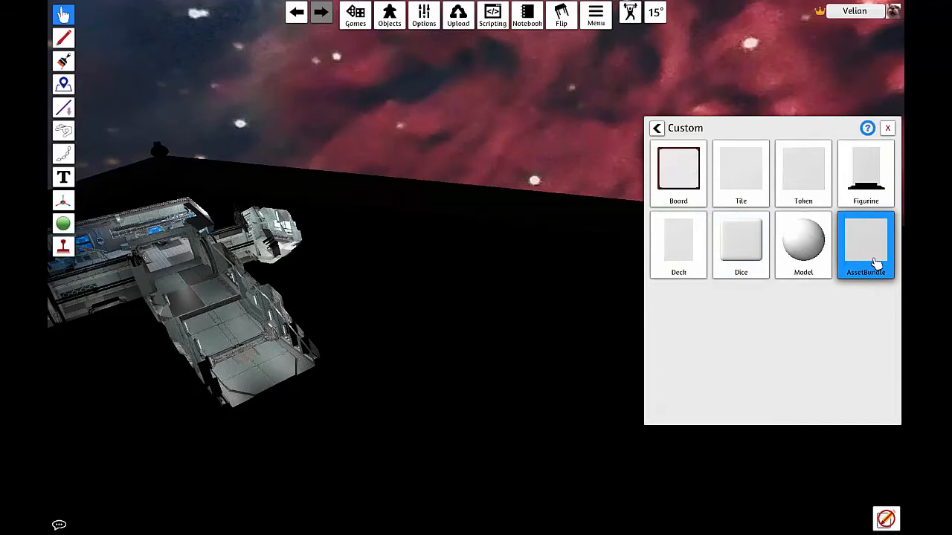
left_click_drag(878, 264, 506, 335)
key("d")
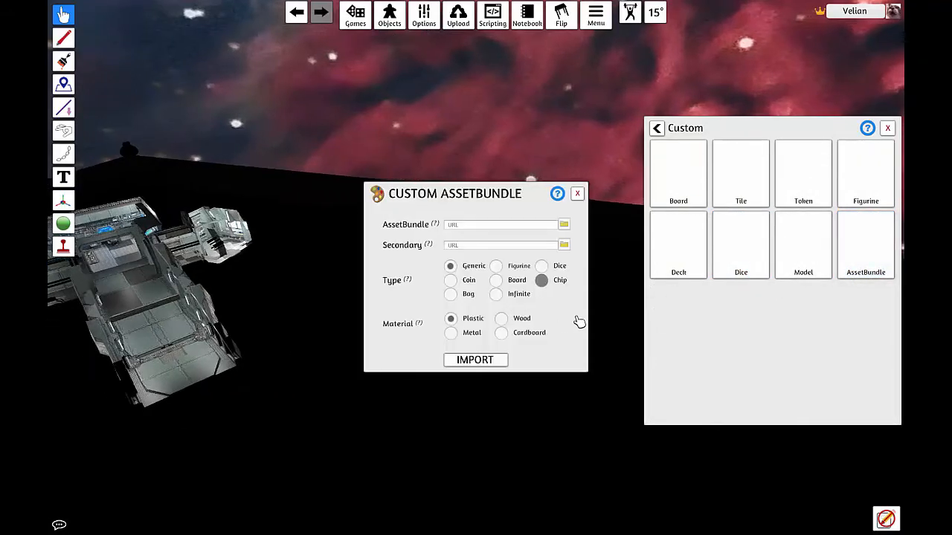
key("a")
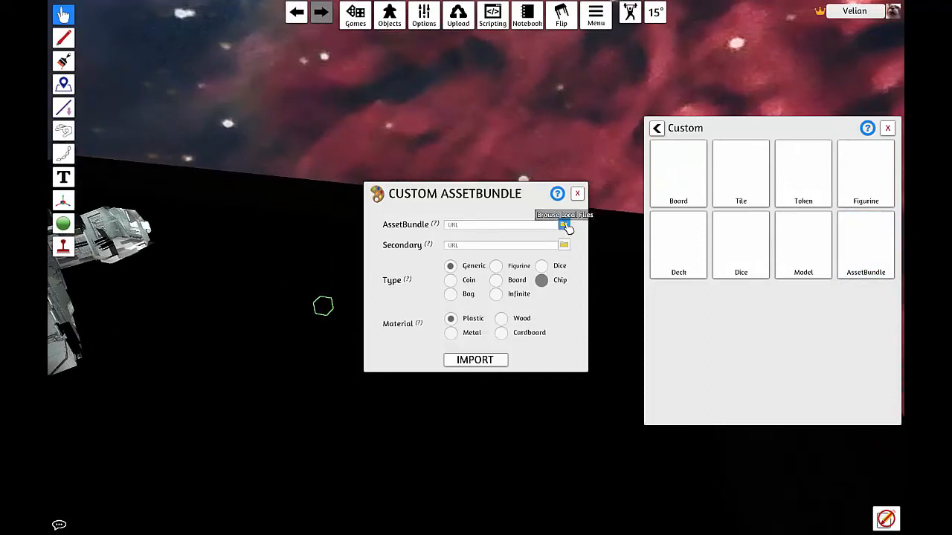
Step: Choose _cubo.unity3d from the AssetBundles folder as the main bundle file and upload it to the Steam Cloud
left_click(564, 224)
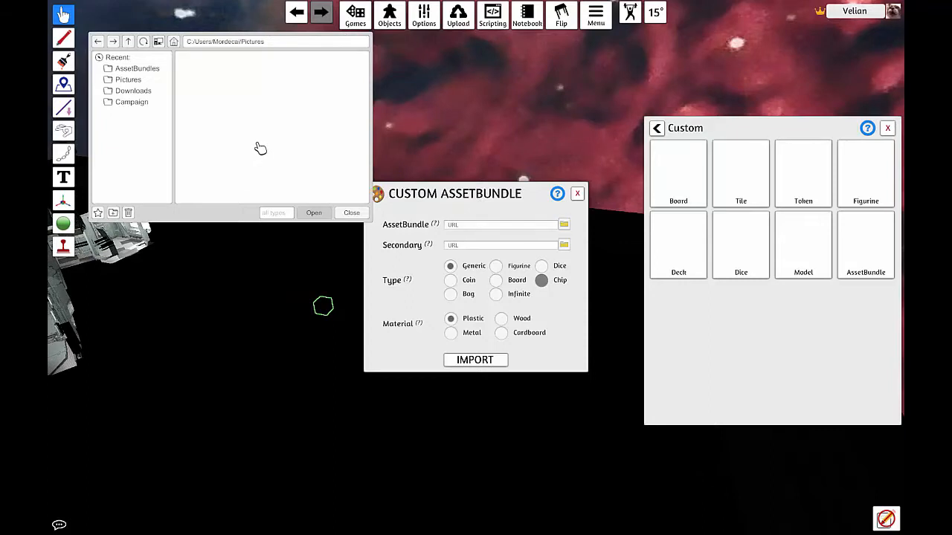
mouse_move(418, 230)
left_click(152, 73)
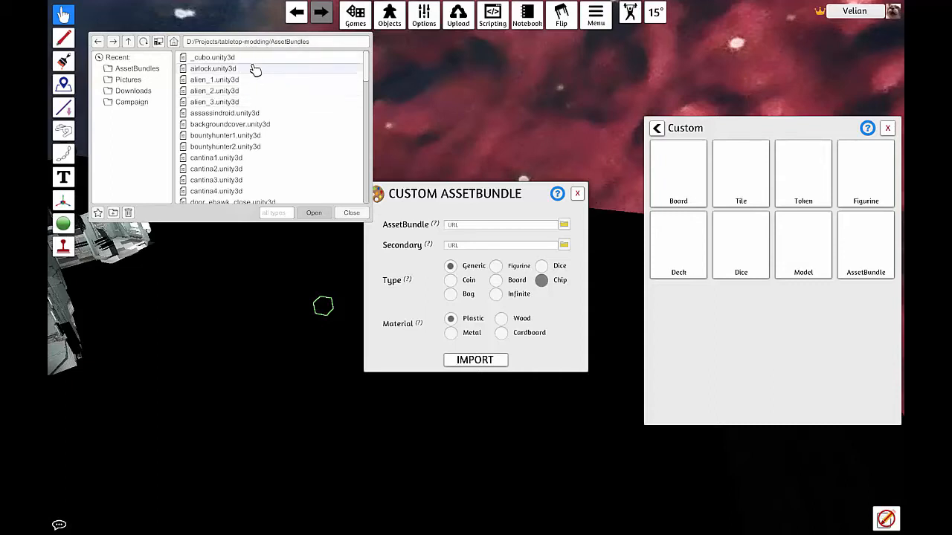
scroll(275, 137, "down", 4)
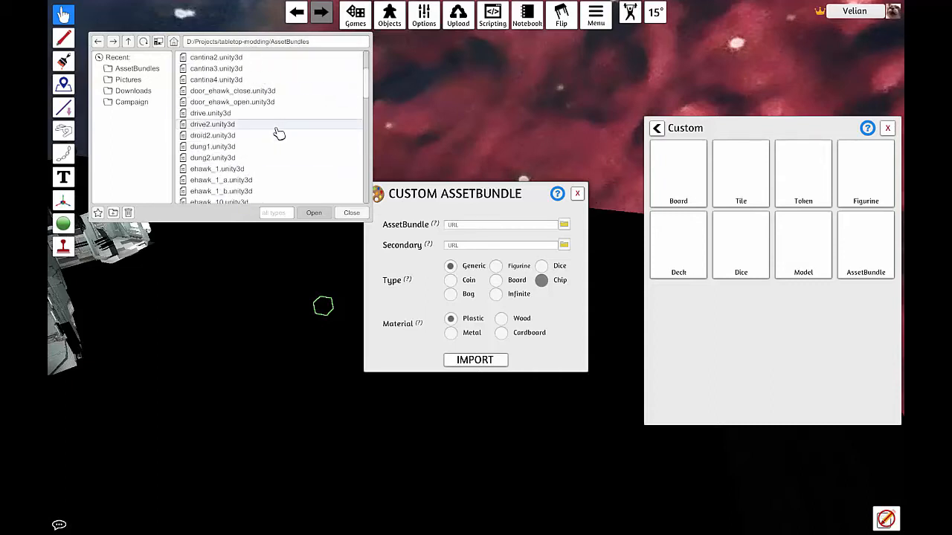
scroll(250, 74, "up", 4)
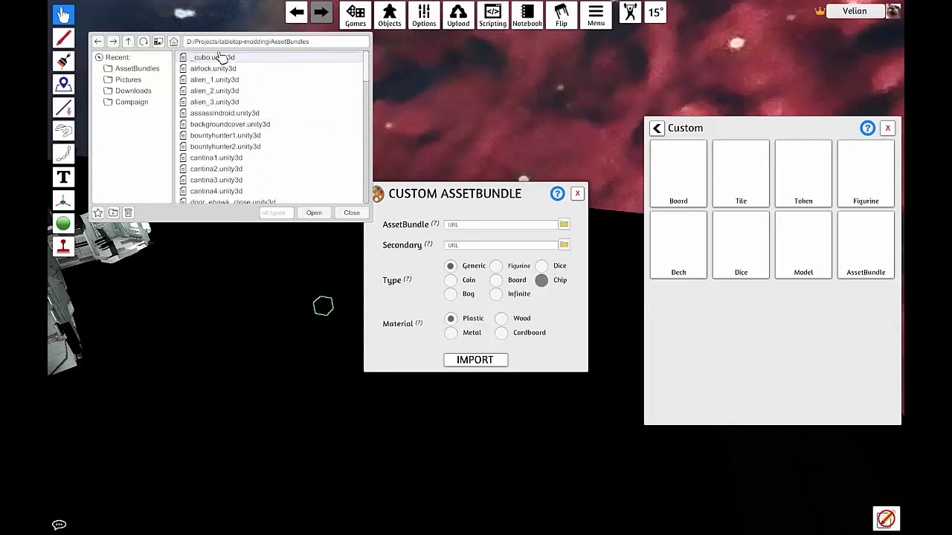
left_click(314, 214)
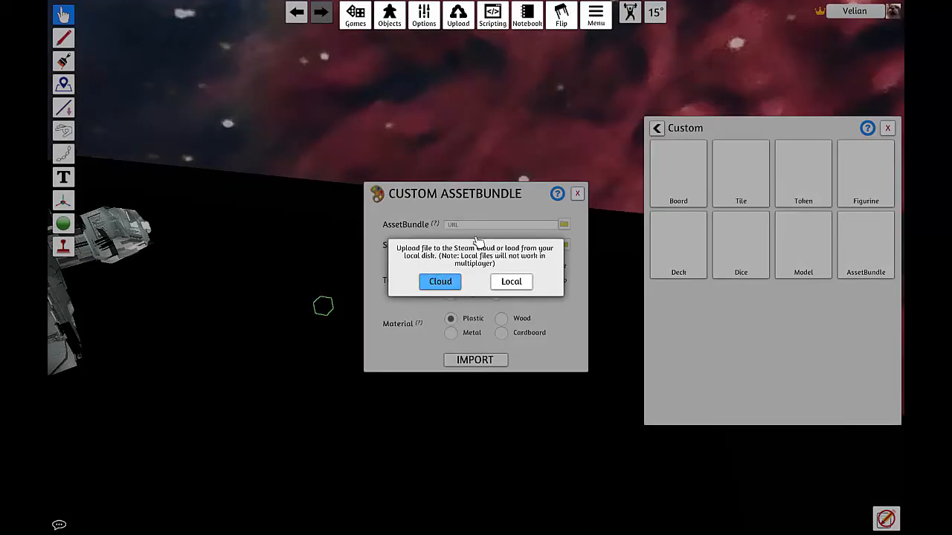
left_click(435, 283)
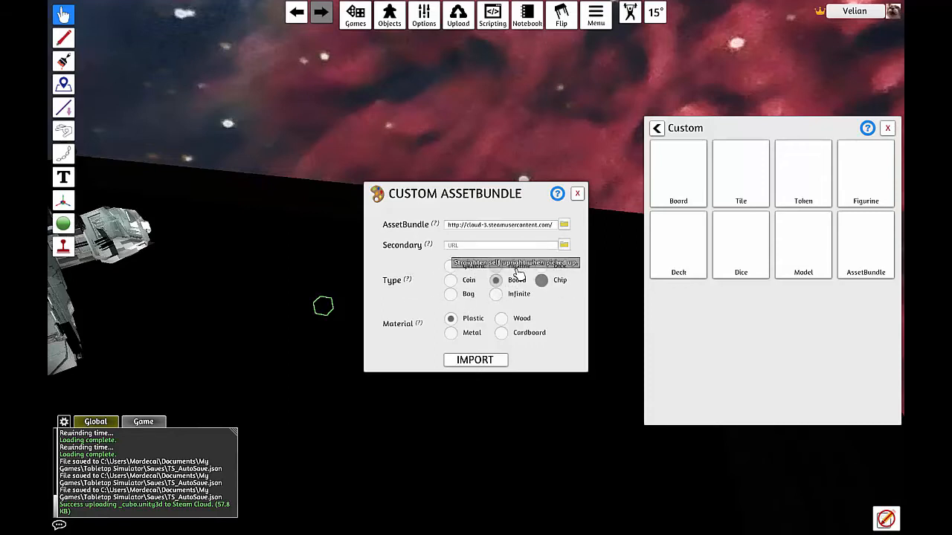
Step: Examine the existing ship map modules next to the spot where the new object is placed
right_click_drag(117, 325, 95, 332)
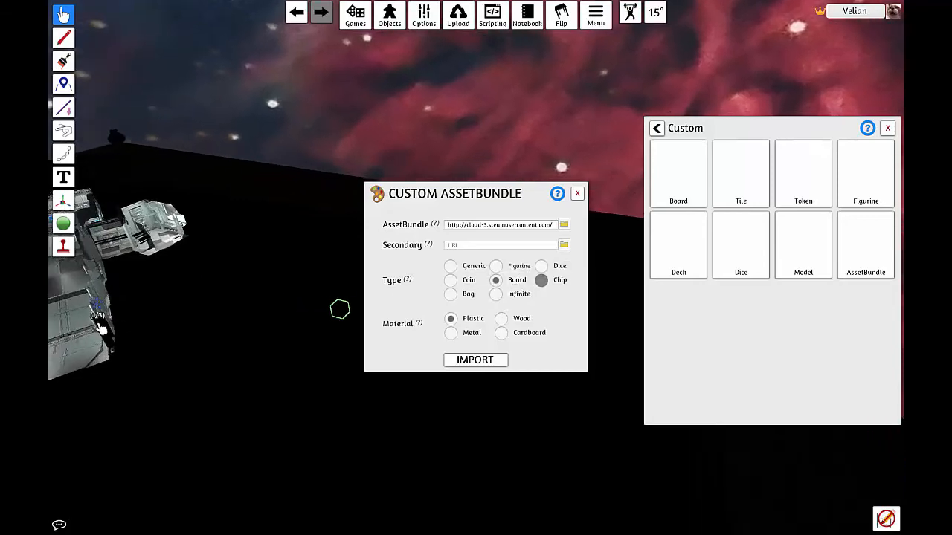
key("a")
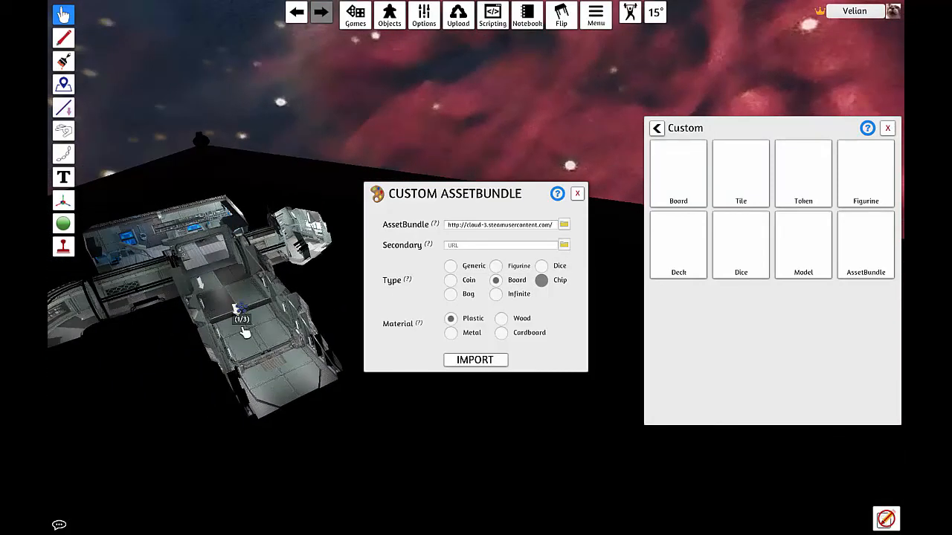
key("d")
key("s")
key("d")
key("w")
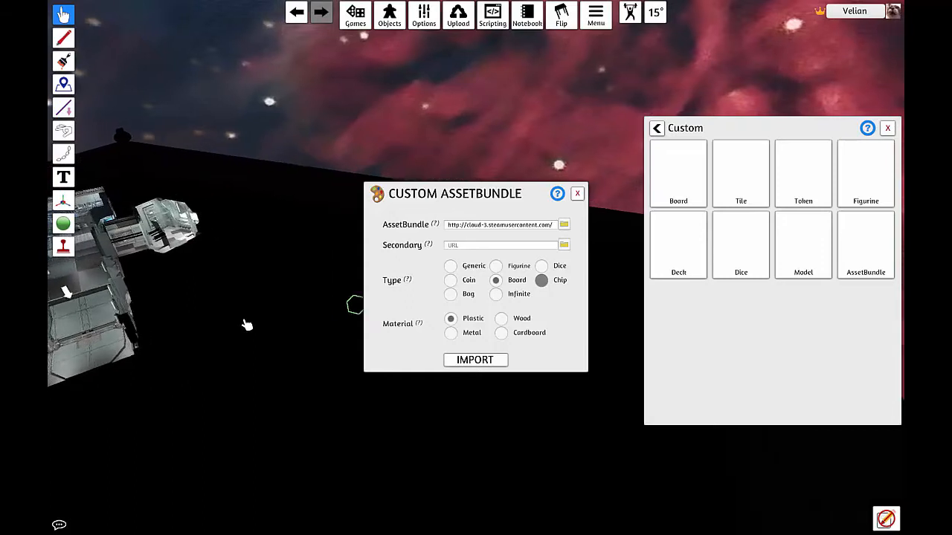
key("a")
key("a")
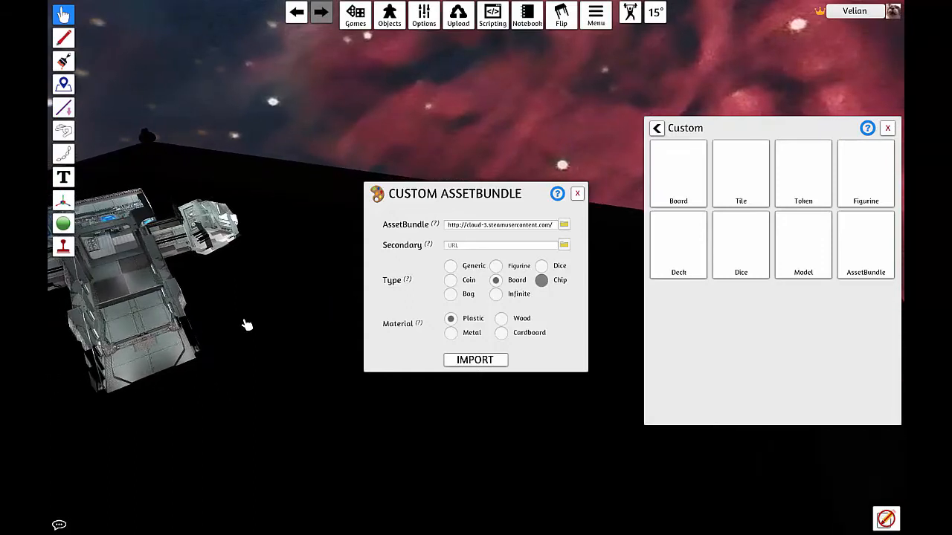
key("d")
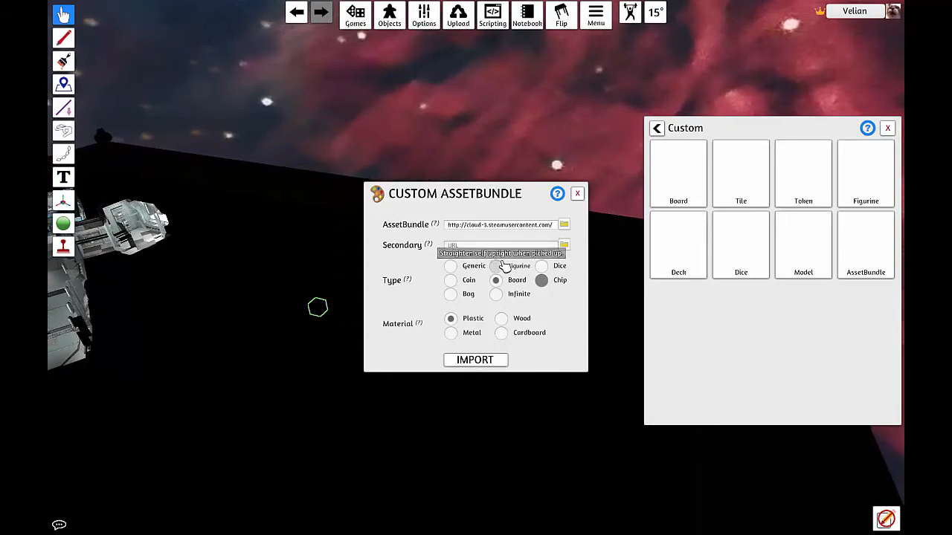
Step: Set the AssetBundle's type to Figurine with Cardboard material and import it
left_click(496, 265)
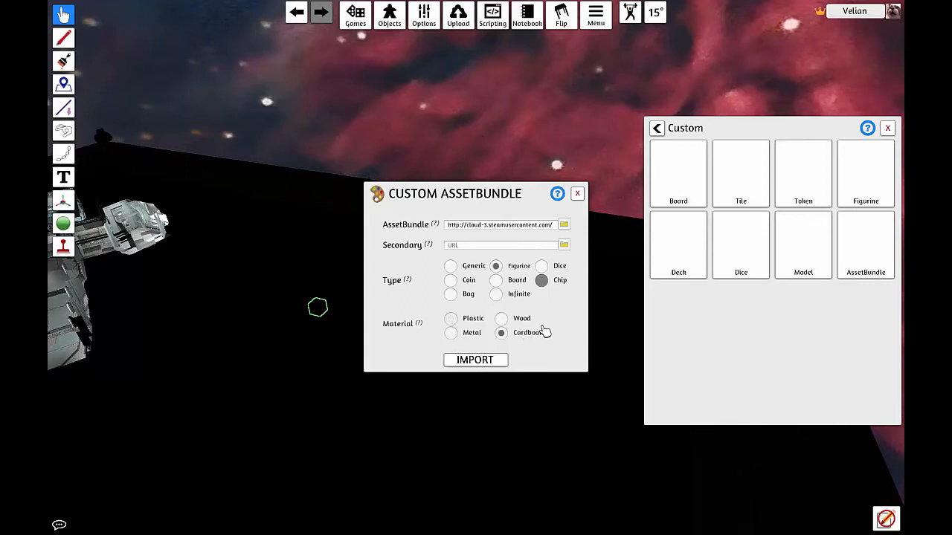
key("d")
key("a")
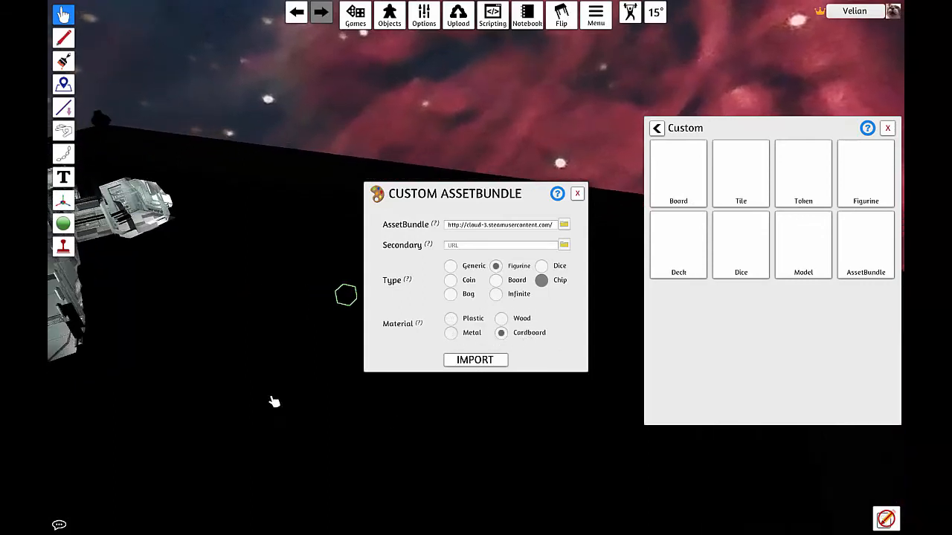
key("d")
key("w")
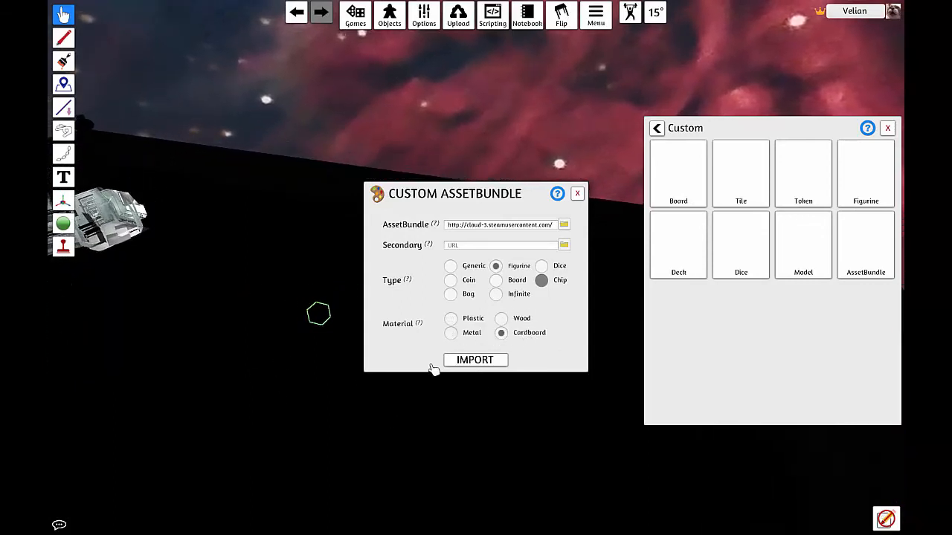
left_click(473, 360)
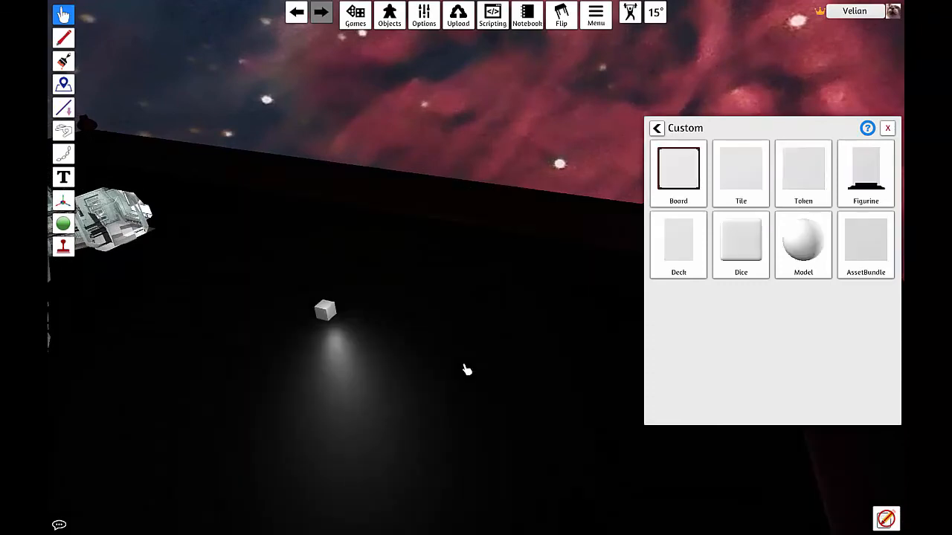
Step: Pick up the imported cube, shift it slightly and rotate it in 15° increments to turn its light
key("a")
mouse_move(438, 360)
right_mouse_down()
mouse_move(448, 362)
mouse_move(449, 346)
right_mouse_up()
key("d")
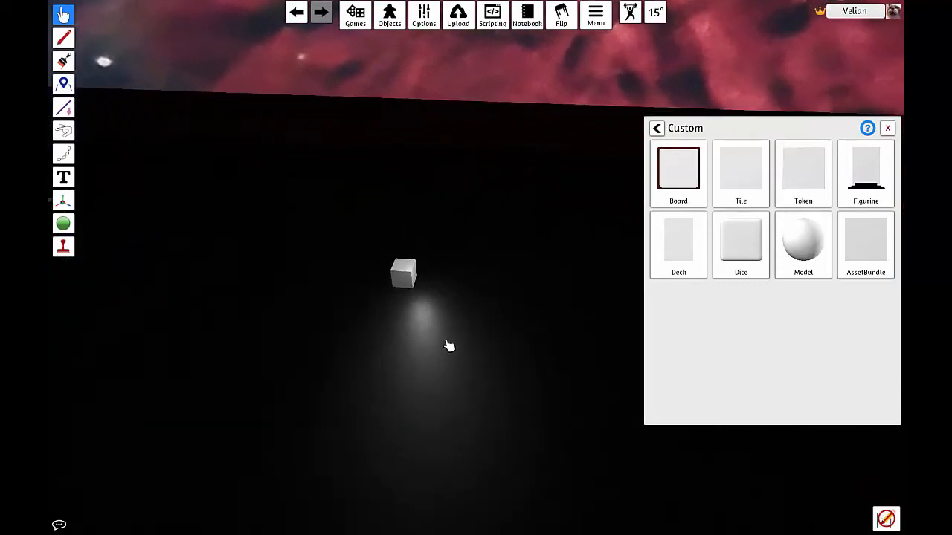
key("Tab")
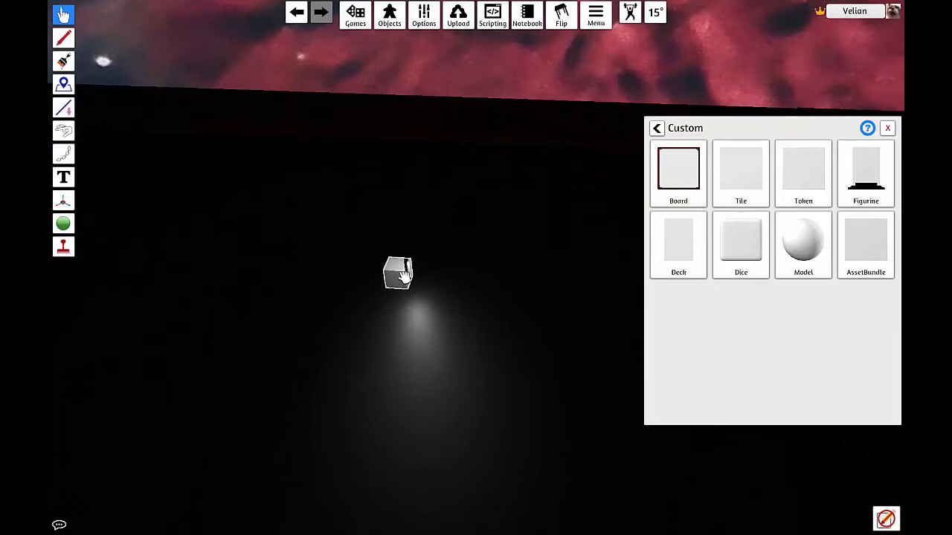
left_click_drag(402, 278, 402, 298)
key("e")
key("e")
key("e")
key("e")
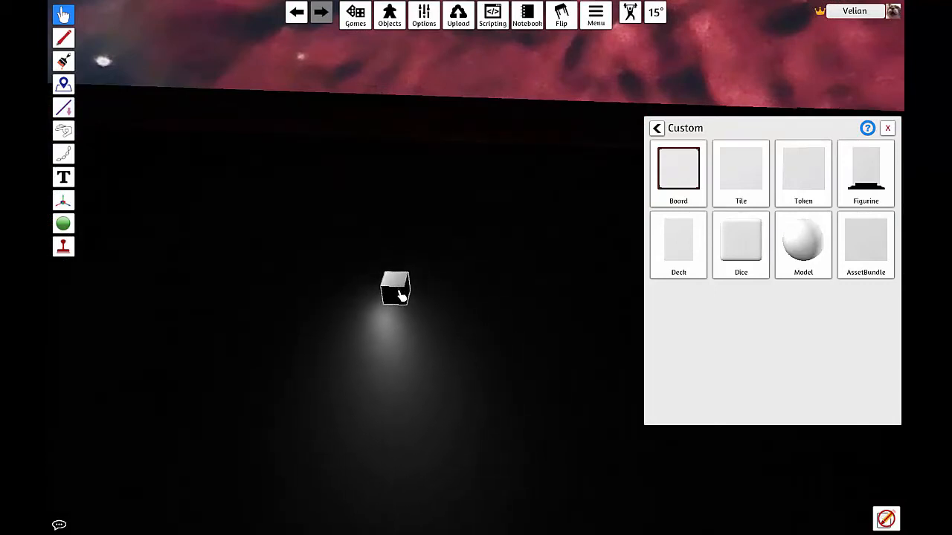
Step: Move the lit cube across the dark table near the ship map to show its light travelling along
scroll(489, 326, "down", 3)
key("a")
scroll(491, 323, "down", 2)
left_click_drag(478, 284, 515, 268)
key("w")
left_click(496, 330)
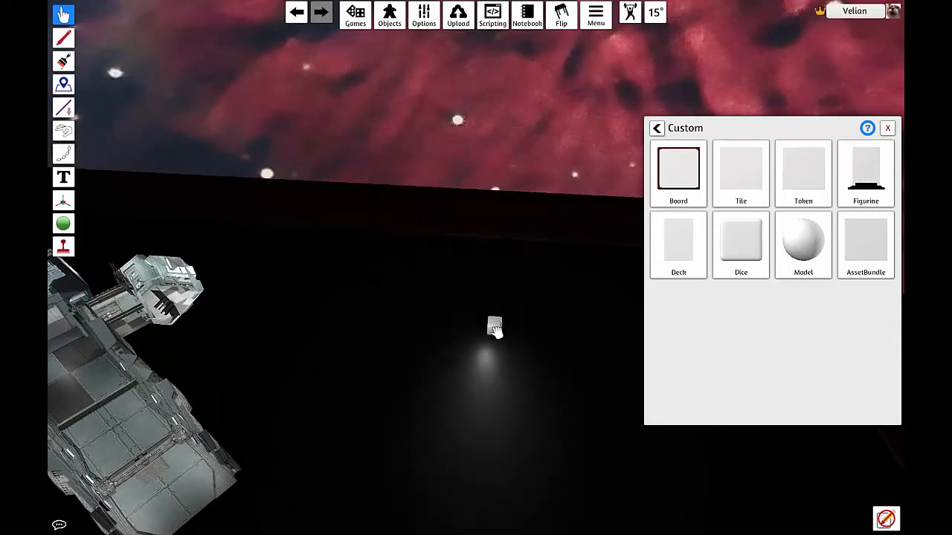
Step: Inspect the lit cube up close while lifting and repositioning it on the table
key("d")
scroll(499, 347, "up", 2)
key("a")
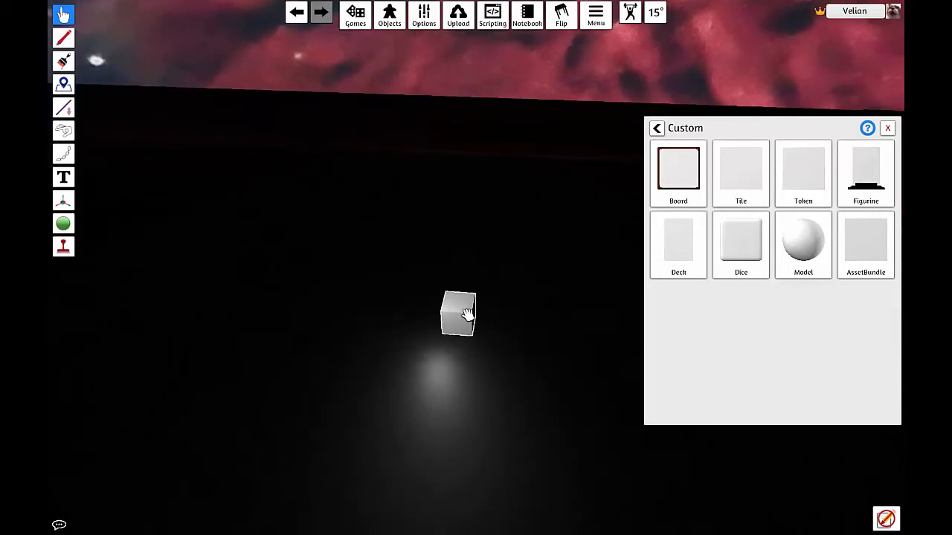
left_click_drag(447, 296, 479, 286)
scroll(486, 337, "up", 1)
scroll(480, 323, "down", 1)
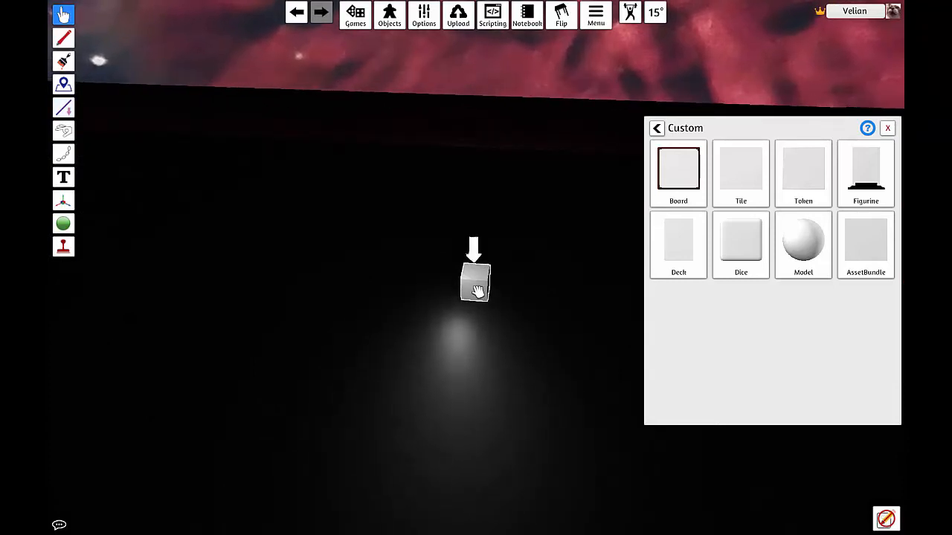
left_click_drag(477, 292, 458, 264)
key("w")
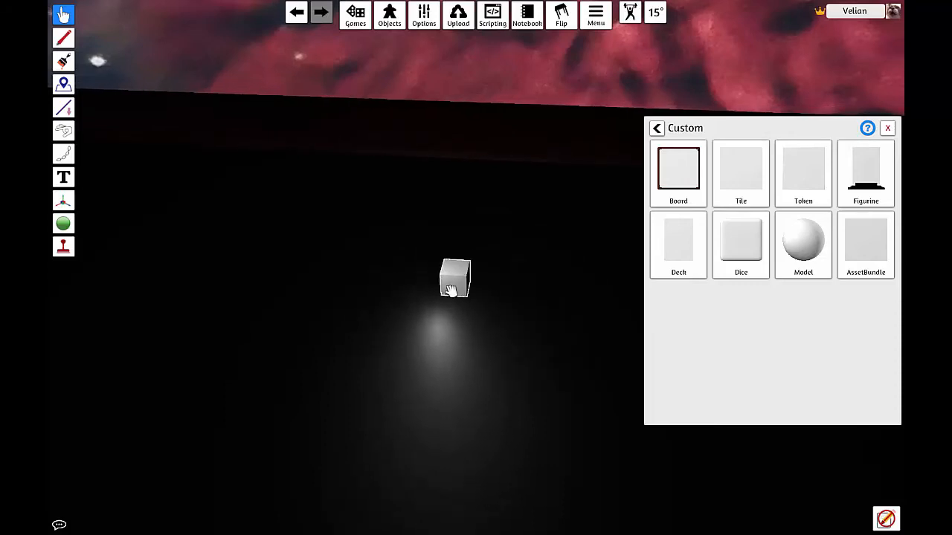
Step: Move the lit cube farther from the ship map and bring both into view
scroll(450, 291, "down", 4)
key("w")
key("s")
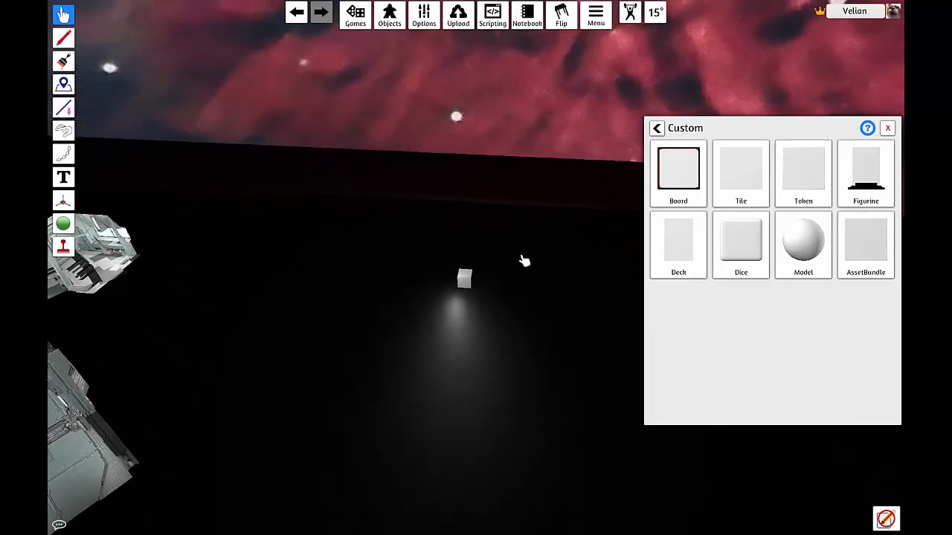
key("w")
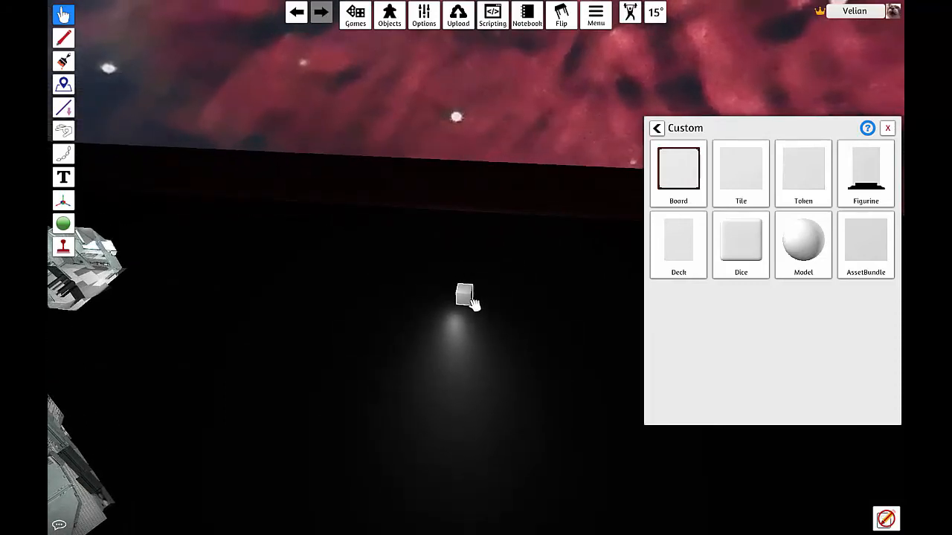
key("w")
left_click_drag(463, 331, 561, 299)
key("a")
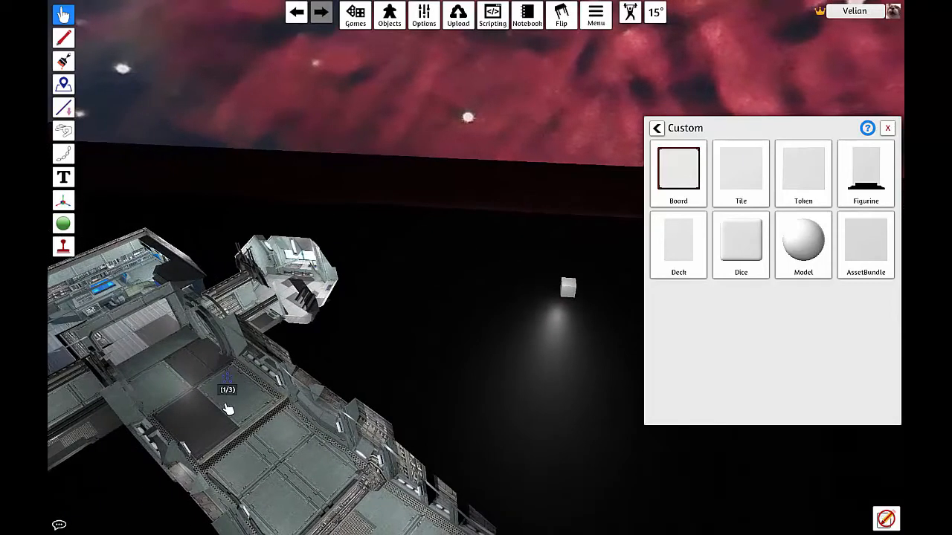
Step: Switch the ship map to its unlit state
key("2")
key("2")
key("a")
key("s")
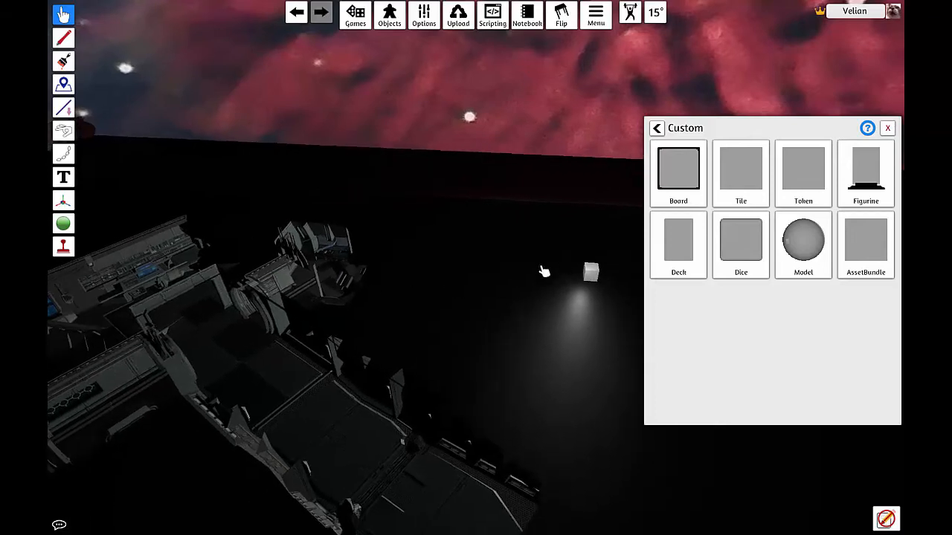
Step: Move the lit cube from the table into the ship's central corridor to illuminate the interior
left_click_drag(587, 277, 316, 334)
key("a")
scroll(422, 371, "up", 3)
key("a")
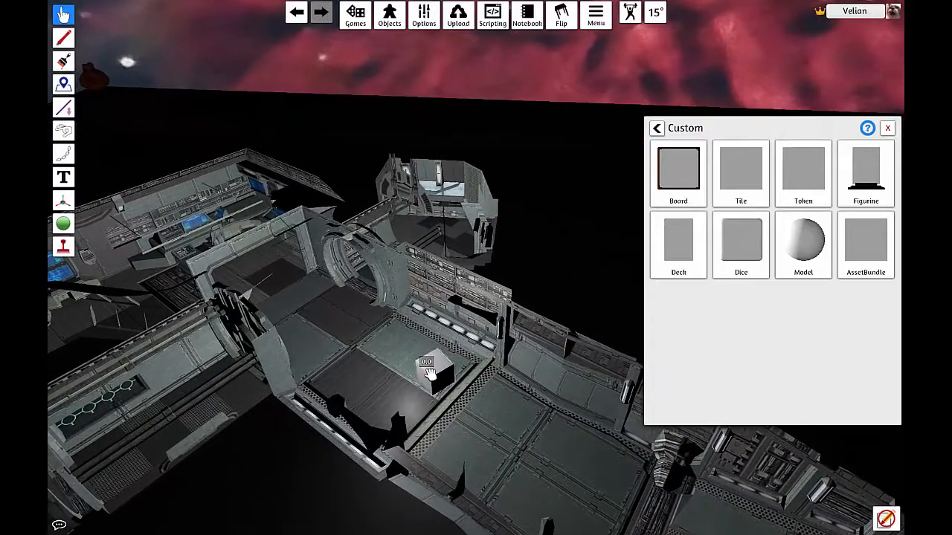
Step: Move the lit cube through the ship interior up to the round doorway
key("Tab")
key("a")
key("a")
mouse_move(531, 384)
left_mouse_down()
mouse_move(478, 368)
mouse_move(486, 361)
mouse_move(408, 321)
mouse_move(478, 251)
mouse_move(422, 286)
left_mouse_up()
key("Tab")
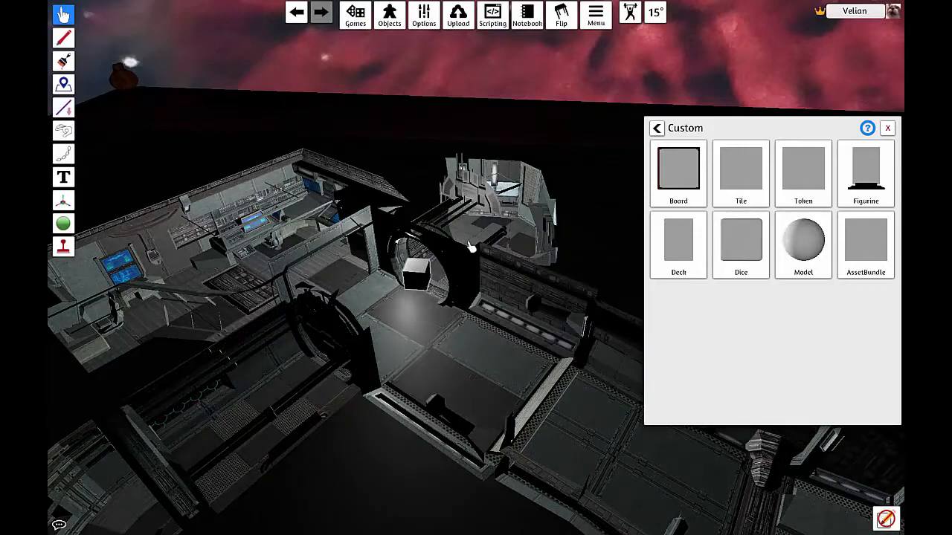
Step: Move the lit cube out of the ship onto the empty table and view the whole unlit map
left_click_drag(471, 247, 360, 459)
key("d")
key("s")
key("a")
scroll(363, 461, "down", 3)
key("a")
key("w")
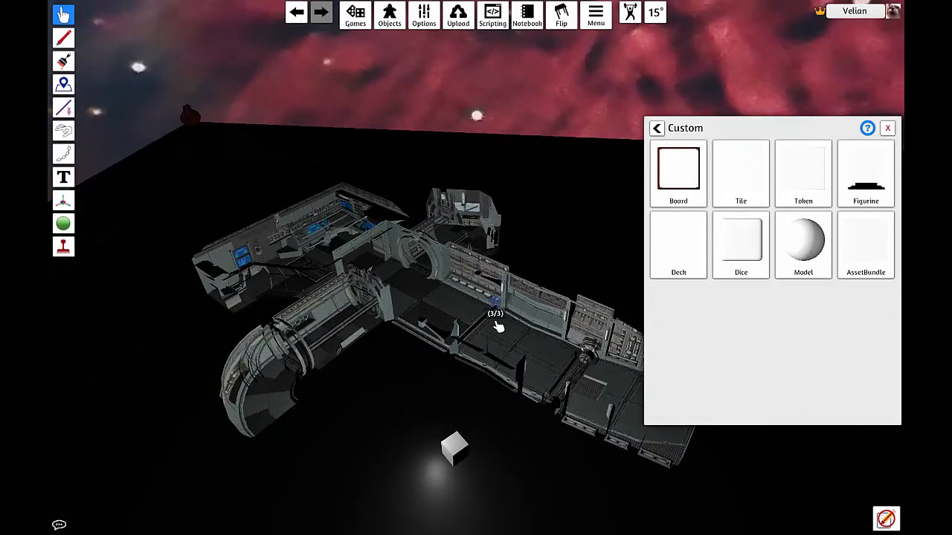
scroll(444, 413, "down", 2)
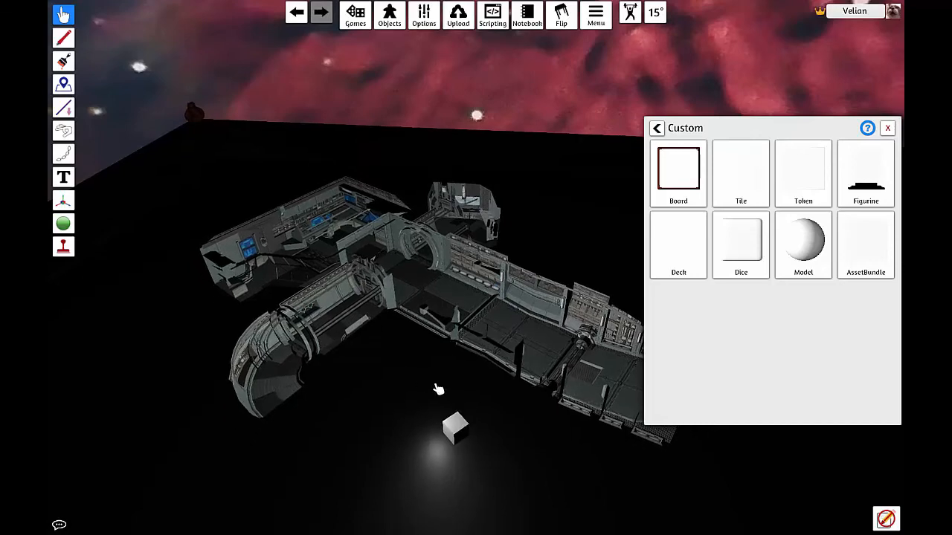
mouse_move(438, 389)
right_mouse_down()
mouse_move(453, 391)
mouse_move(425, 391)
right_mouse_up()
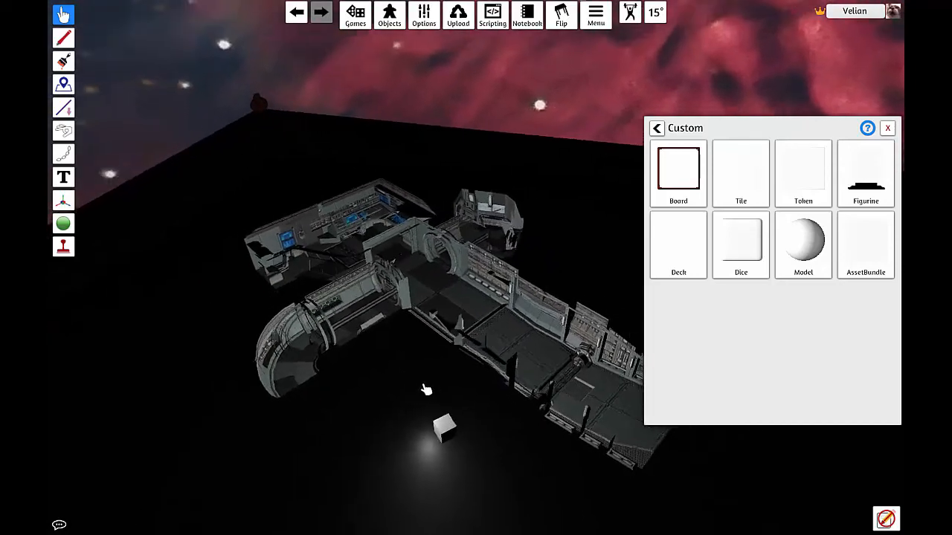
Step: Examine the unlit ship map and the lit cube beside it from several distances and angles
key("s")
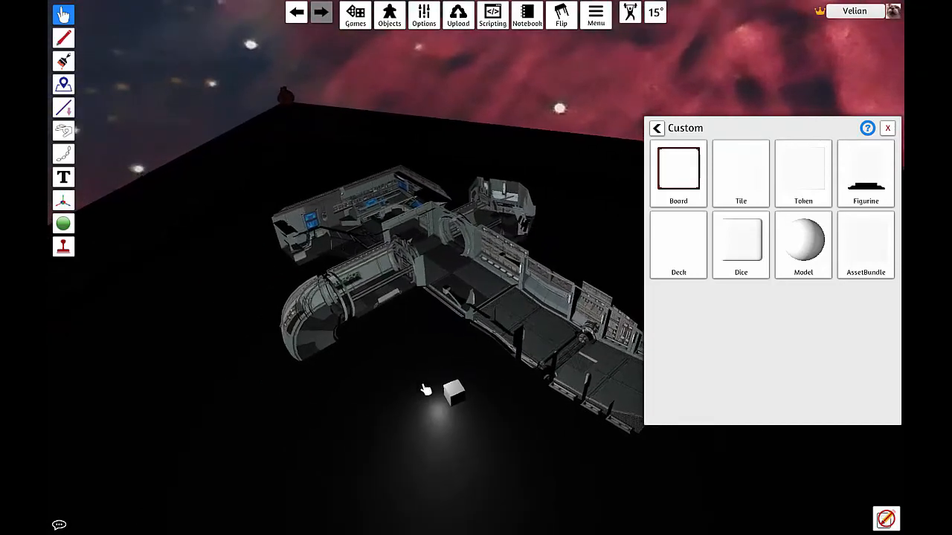
scroll(425, 391, "up", 3)
key("s")
key("w")
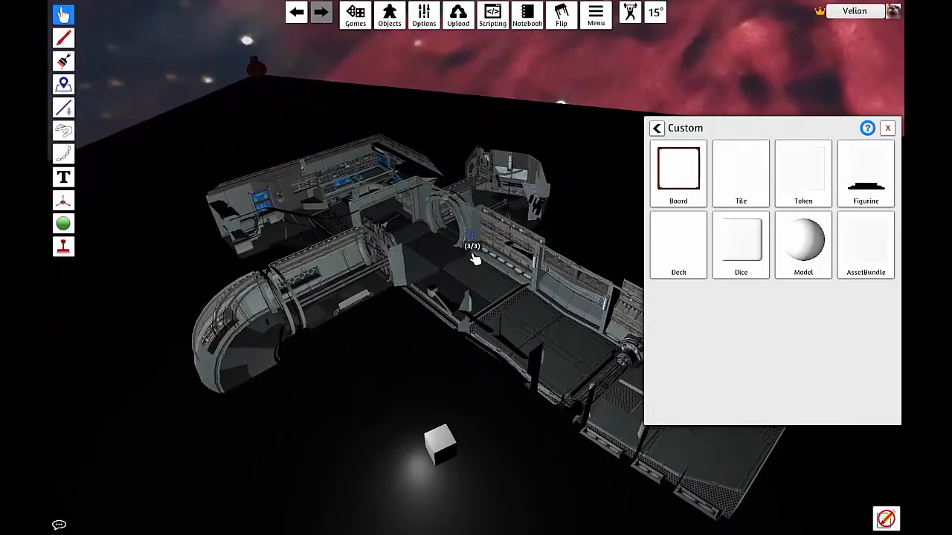
key("d")
key("s")
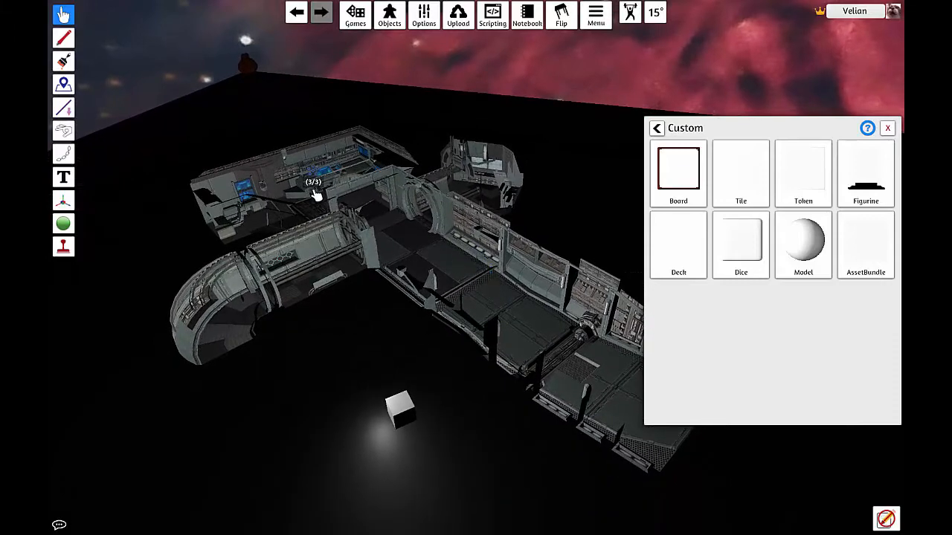
key("w")
right_click_drag(509, 219, 547, 225)
key("s")
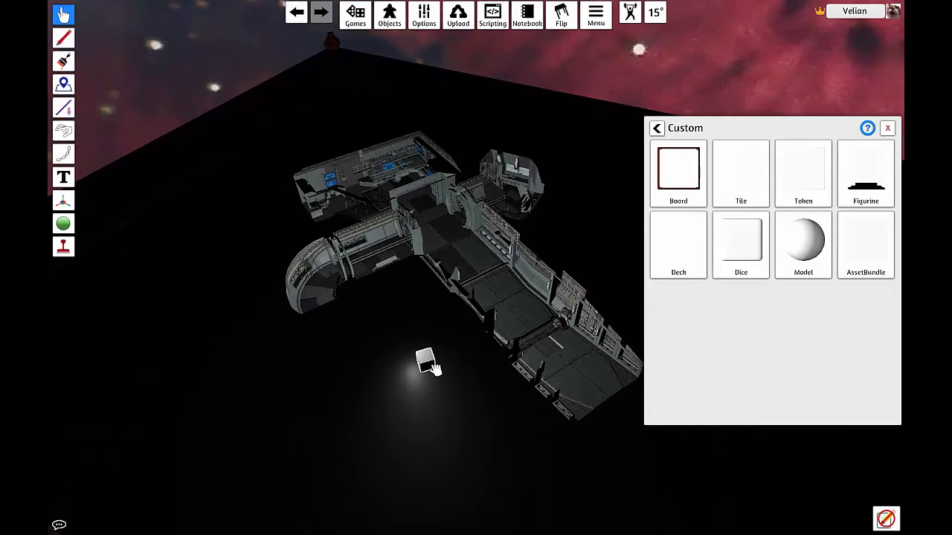
Step: Move the lit cube across the empty table to the opposite side of the ship's corridor
key("s")
left_click_drag(436, 369, 566, 295)
key("d")
key("w")
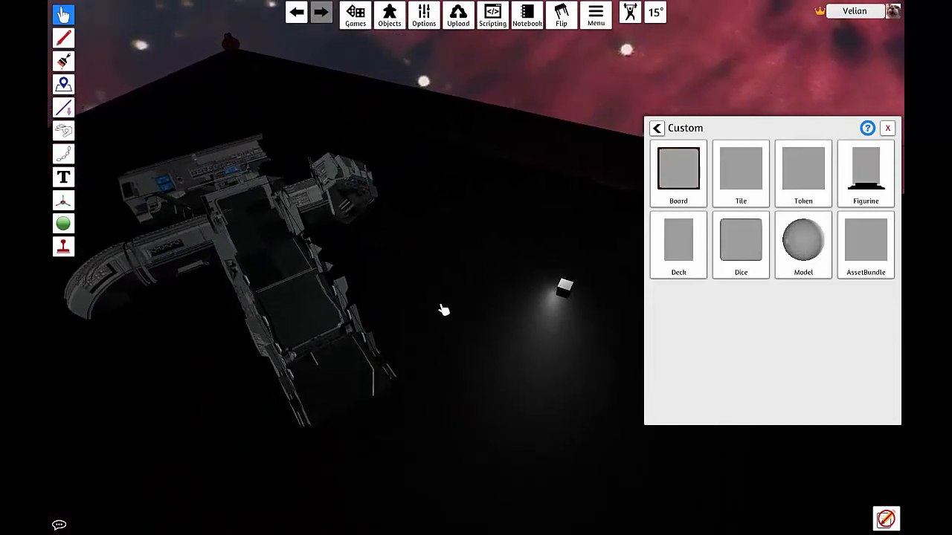
key("a")
scroll(457, 314, "up", 3)
scroll(447, 312, "down", 3)
key("d")
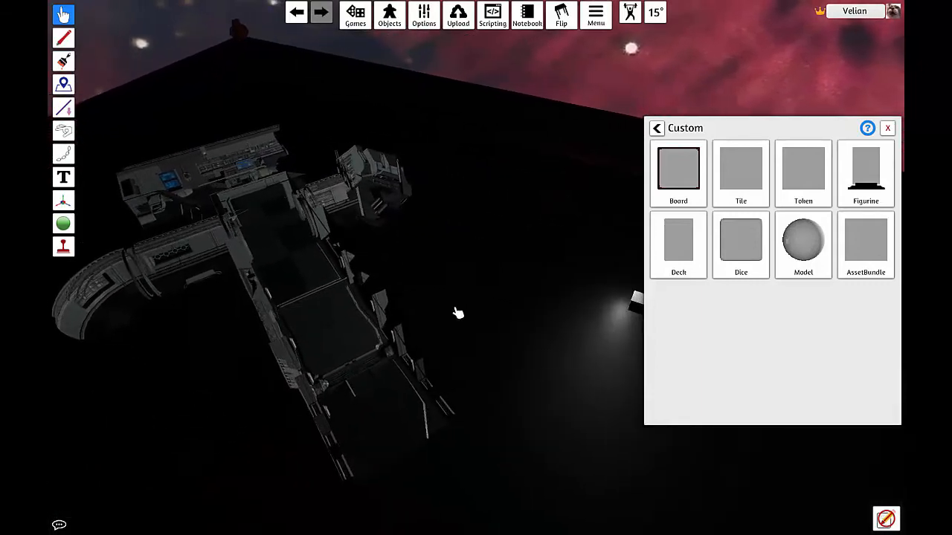
key("d")
left_click_drag(484, 292, 453, 294)
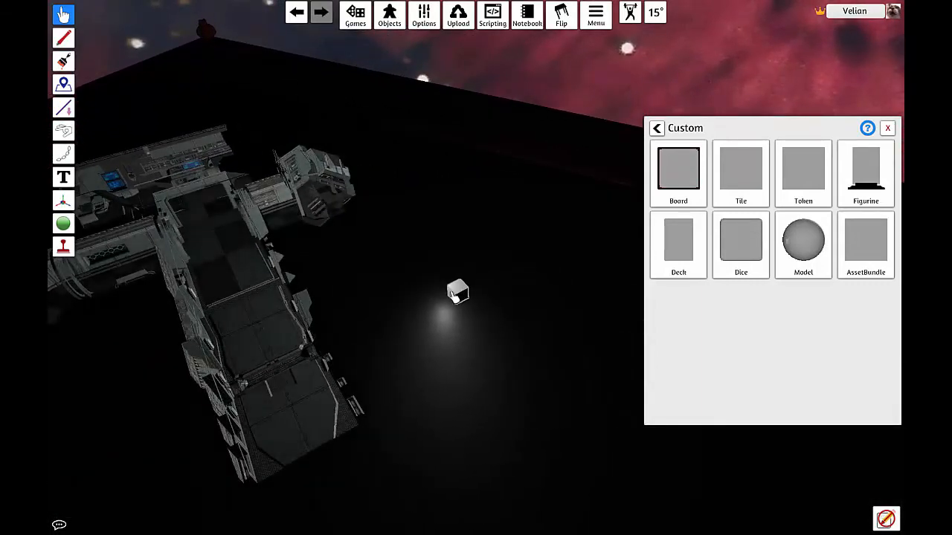
scroll(485, 324, "down", 3)
key("a")
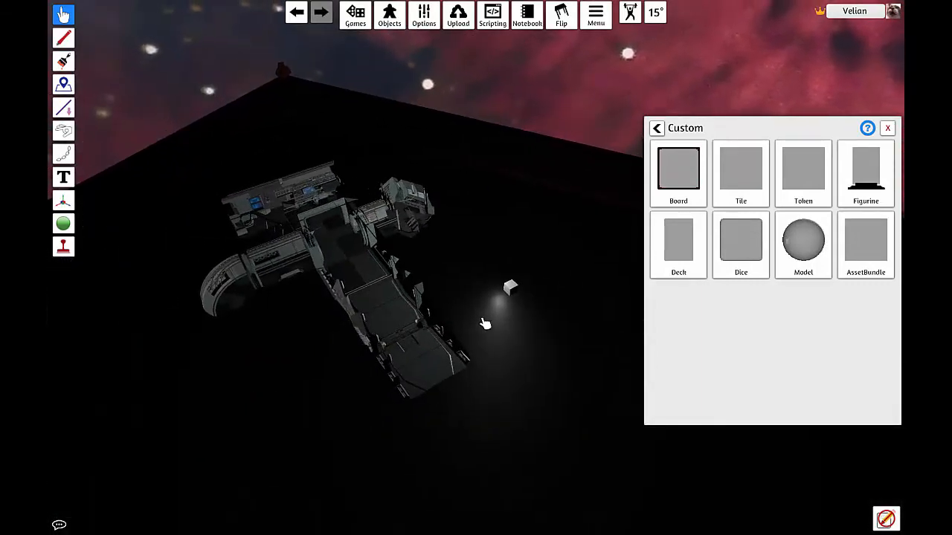
Step: Move the lit cube from the table into the ship's main corridor so it lights the floor and walls
scroll(484, 324, "up", 3)
left_click_drag(533, 330, 344, 367)
key("a")
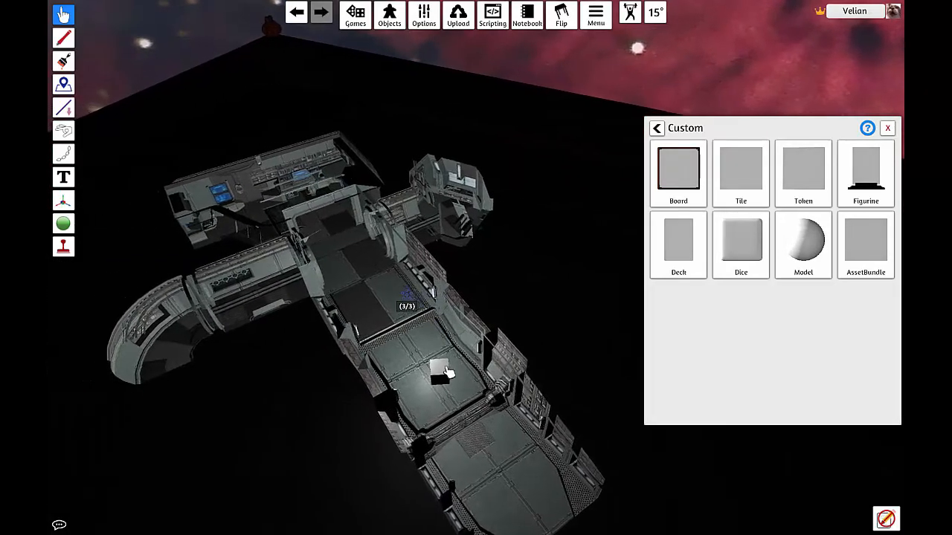
key("w")
key("Tab")
key("s")
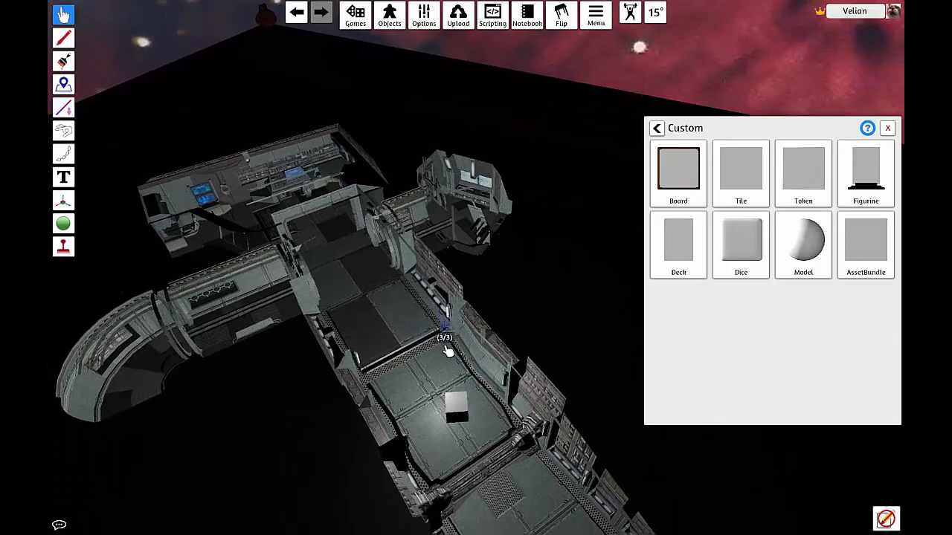
Step: Remove the lit cube and switch the ship map to its fully lit state 1
right_click_drag(507, 332, 451, 274)
scroll(451, 274, "up", 3)
key("a")
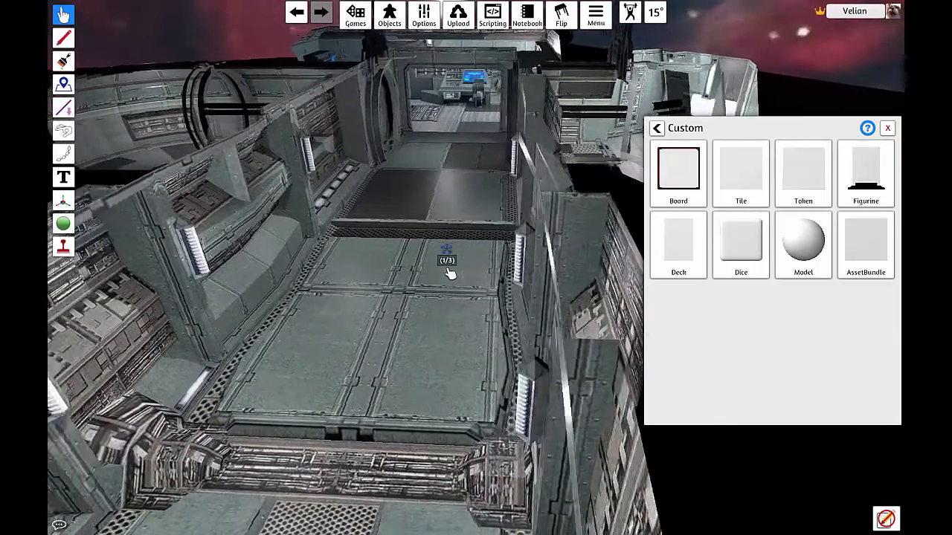
Step: Examine the wall lights along both sides of the lit corridor up to the bridge
key("s")
scroll(448, 233, "down", 3)
key("w")
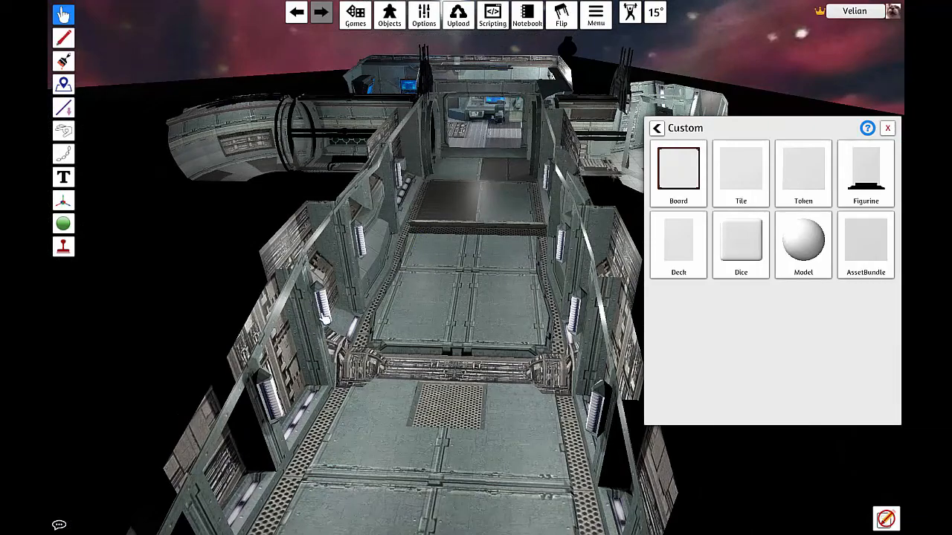
key("w")
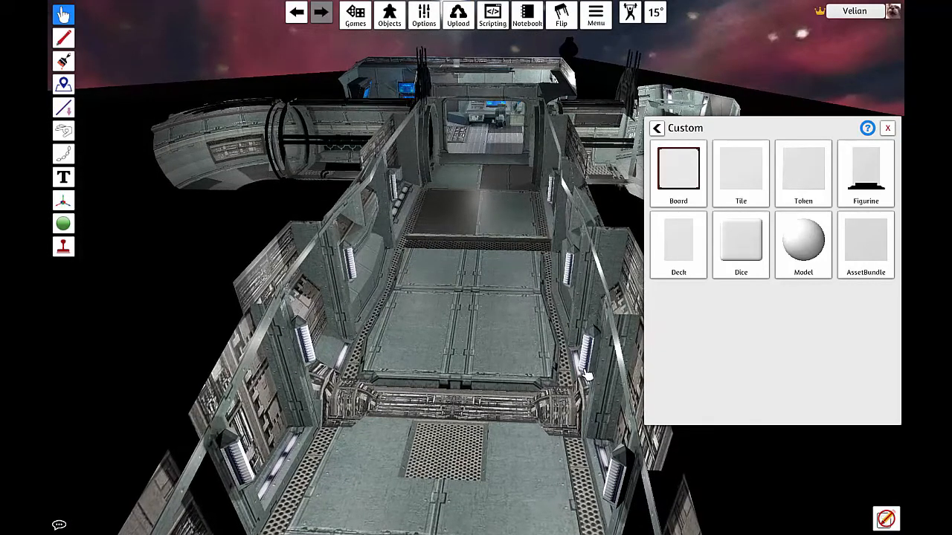
key("w")
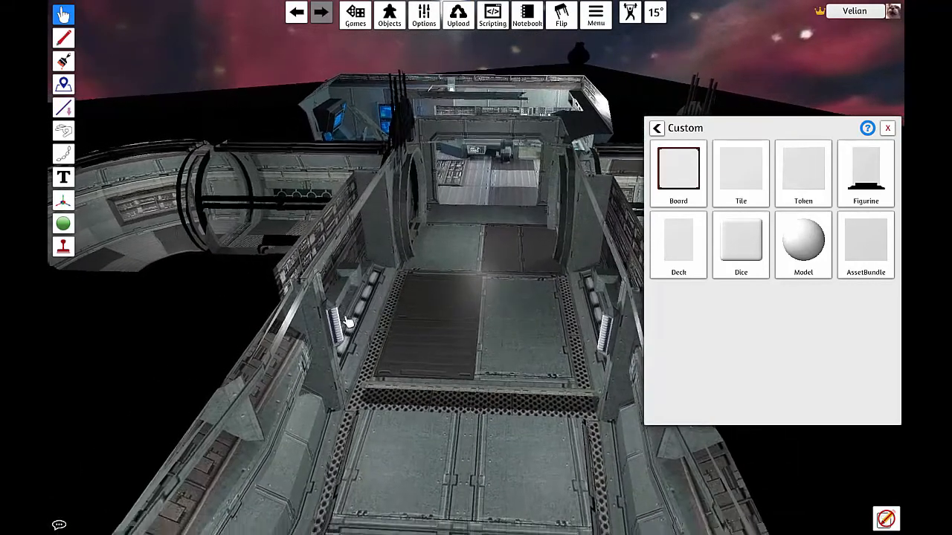
key("s")
key("s")
key("w")
Step: Switch the ship map to state 2 and view its red corridor lighting
key("2")
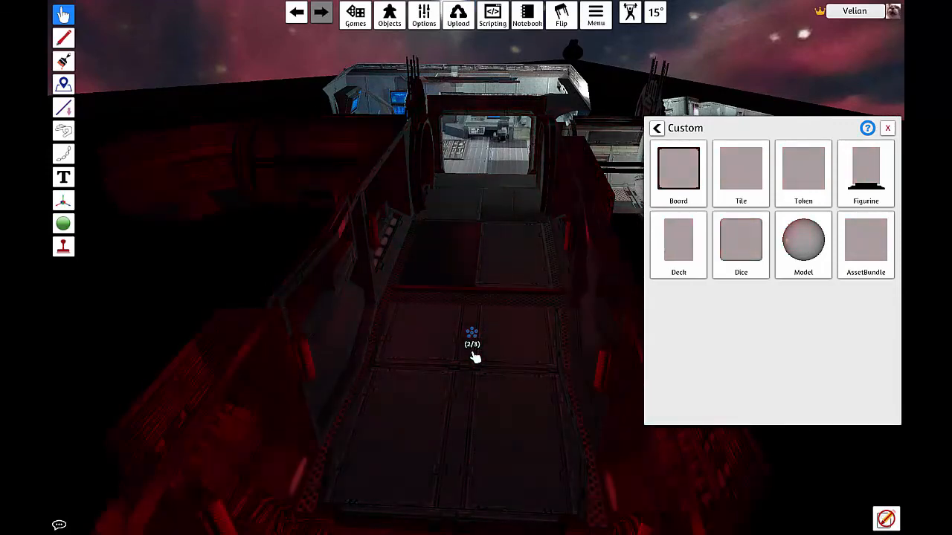
right_click_drag(476, 347, 416, 316)
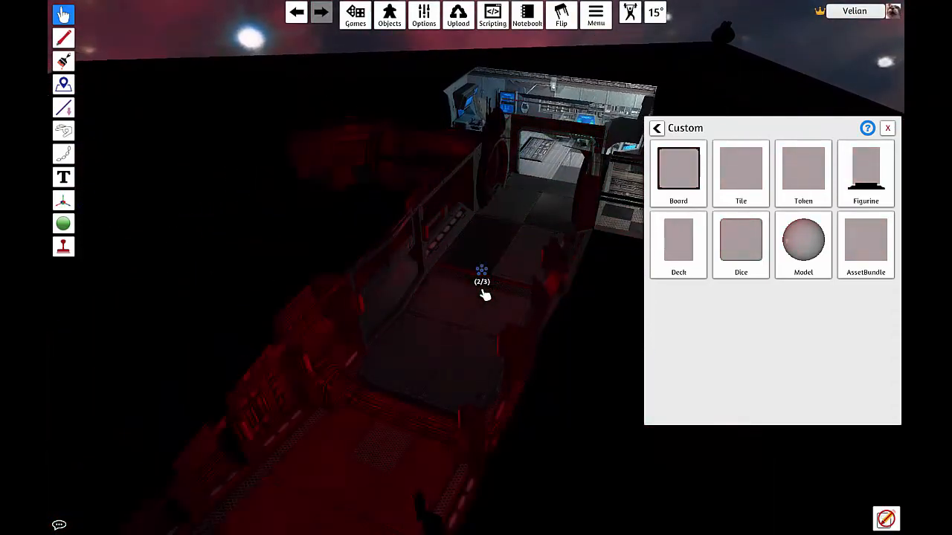
Step: Return the ship map to lit state 1 and tour its interior up to the bridge with the interface hidden
scroll(483, 293, "up", 5)
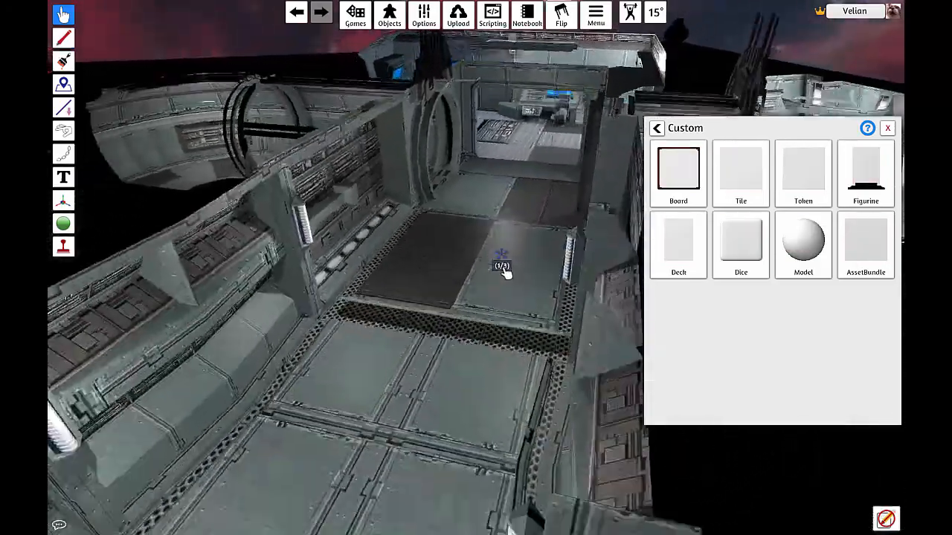
scroll(503, 272, "up", 5)
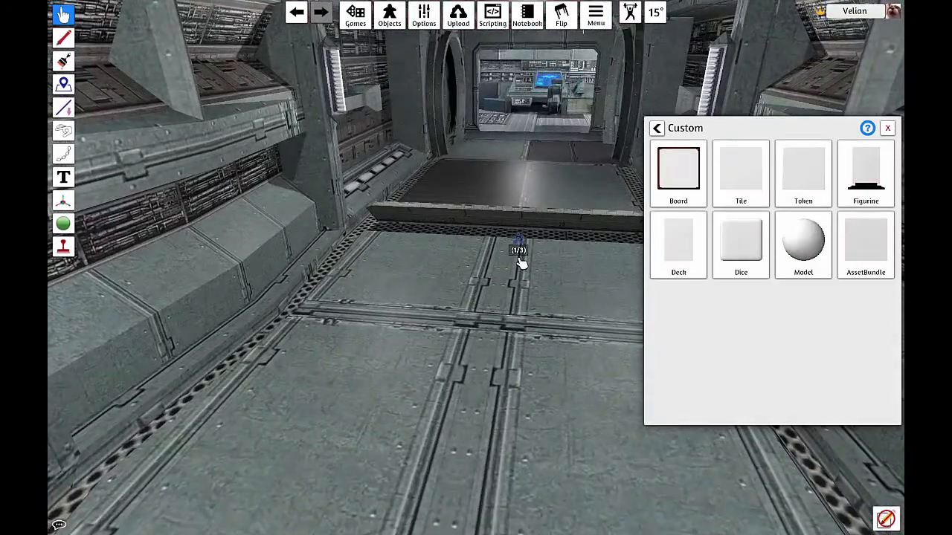
key("F11")
right_click_drag(522, 266, 427, 186)
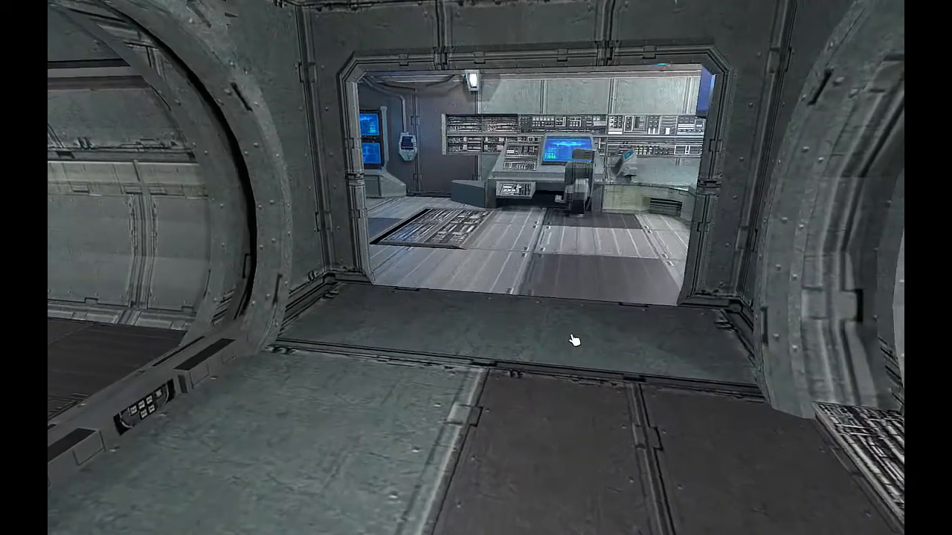
right_click_drag(574, 341, 333, 365)
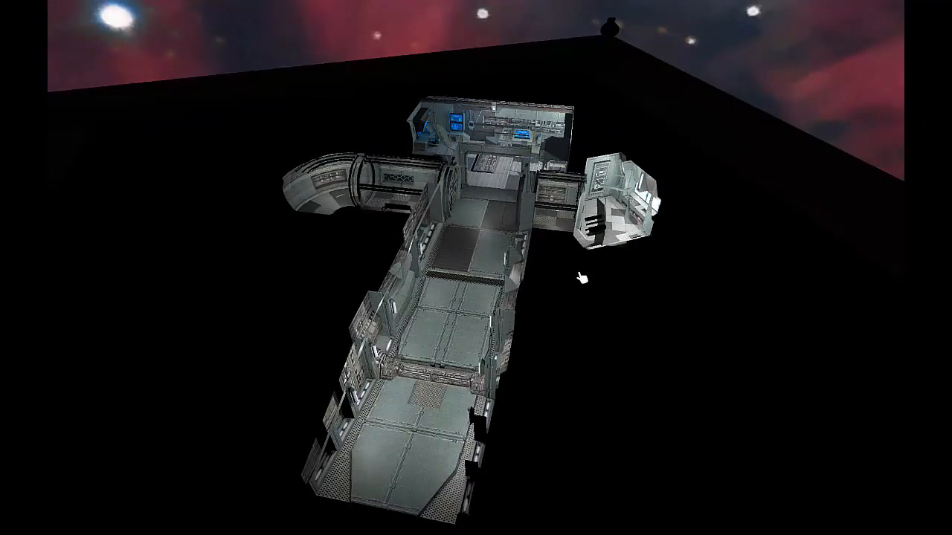
scroll(582, 278, "up", 1)
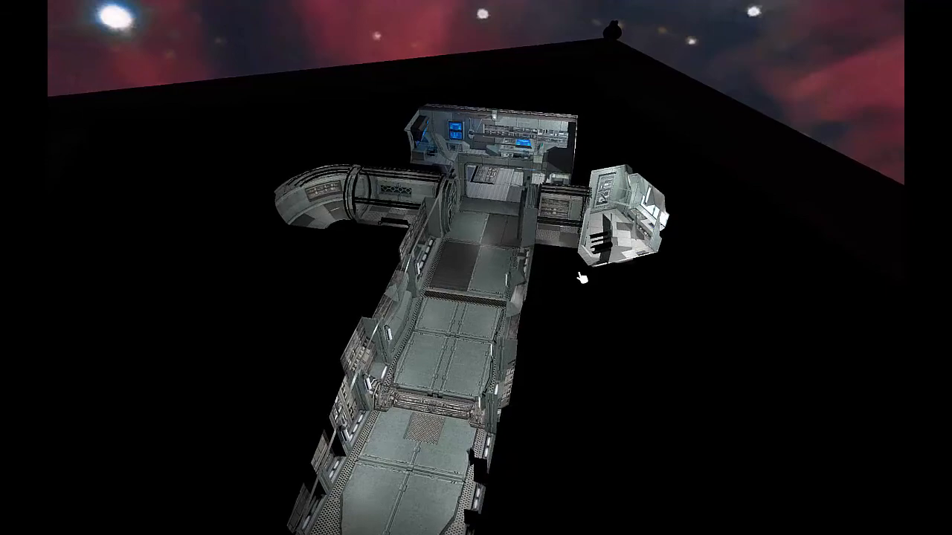
Step: Show the interface again and examine the whole lit ship map from above
key("F11")
right_click_drag(592, 300, 629, 344)
scroll(641, 318, "down", 3)
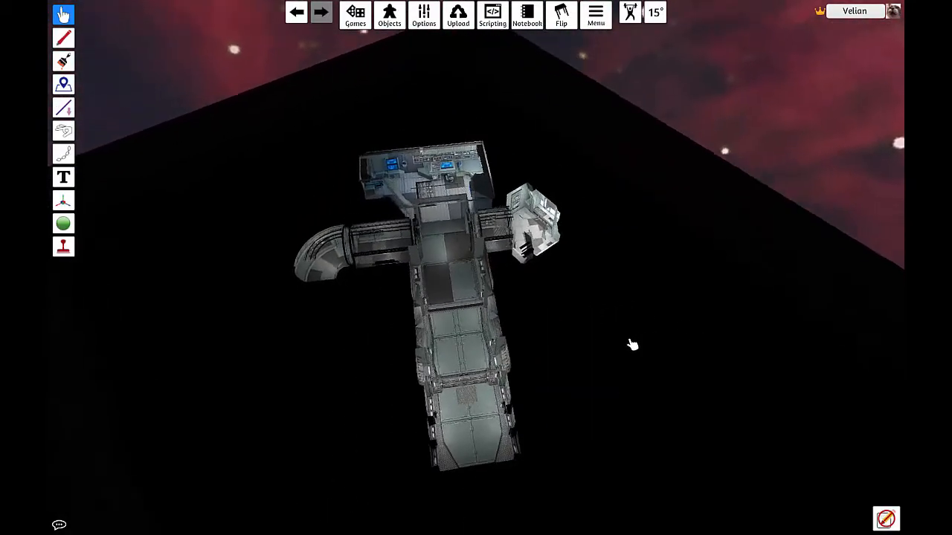
scroll(629, 345, "up", 5)
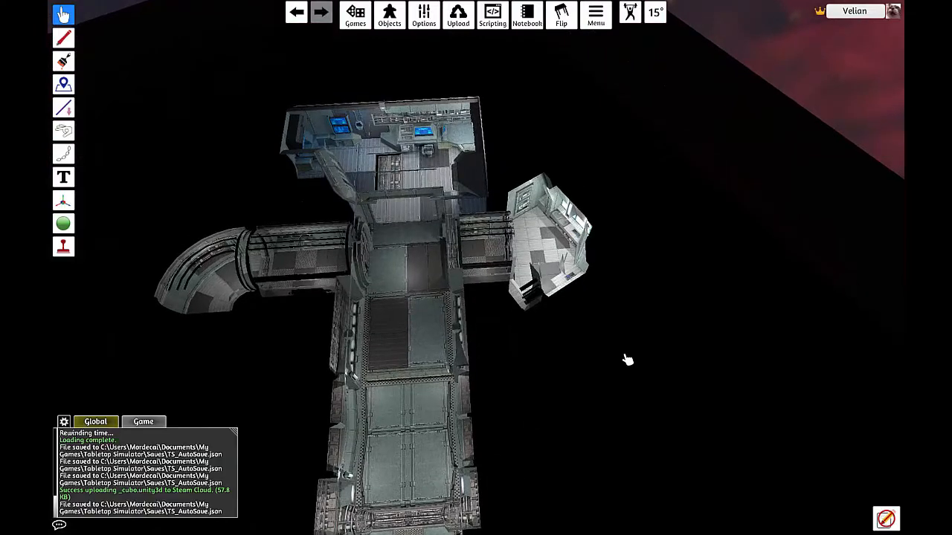
key("s")
key("a")
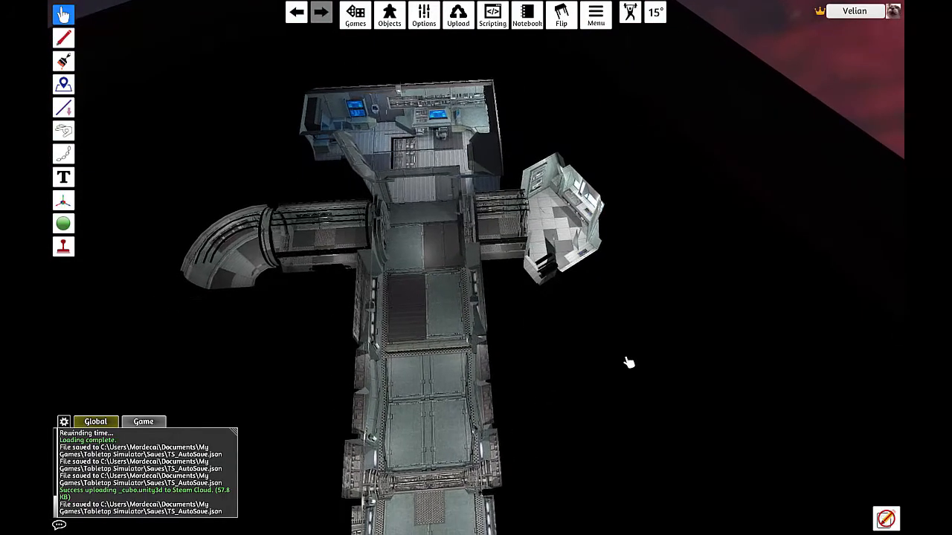
scroll(629, 362, "down", 2)
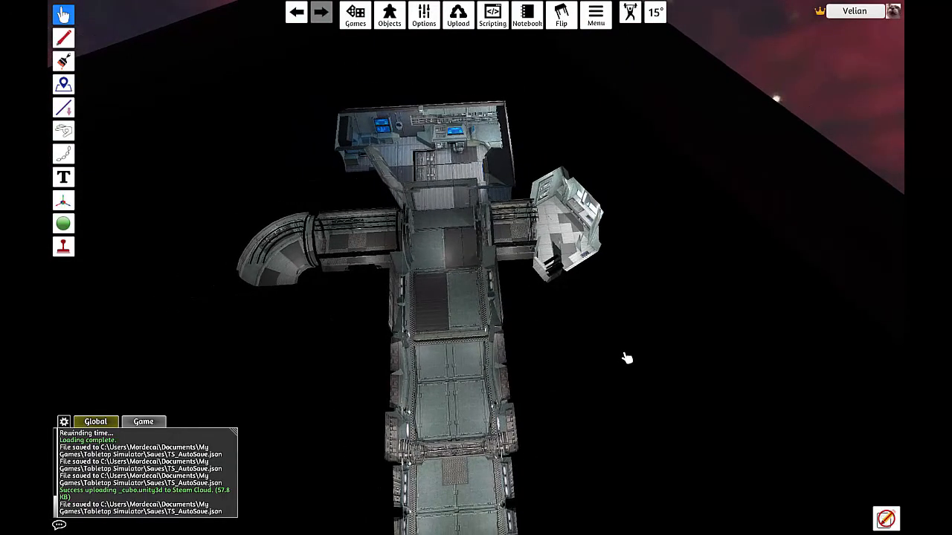
key("a")
key("s")
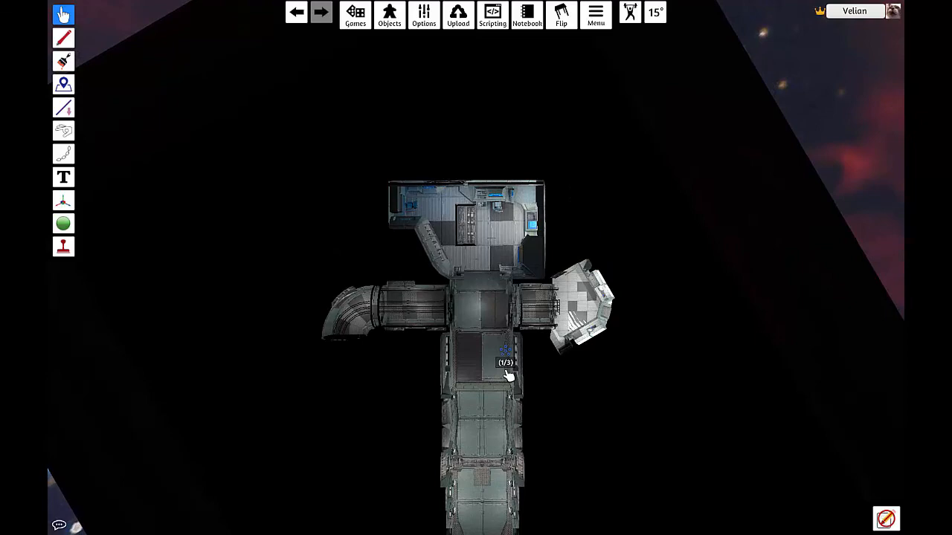
Step: Examine the lit bridge, side rooms and corridor of the ship from angled views
key("s")
right_click_drag(509, 376, 453, 267)
scroll(480, 283, "up", 1)
key("w")
key("d")
key("w")
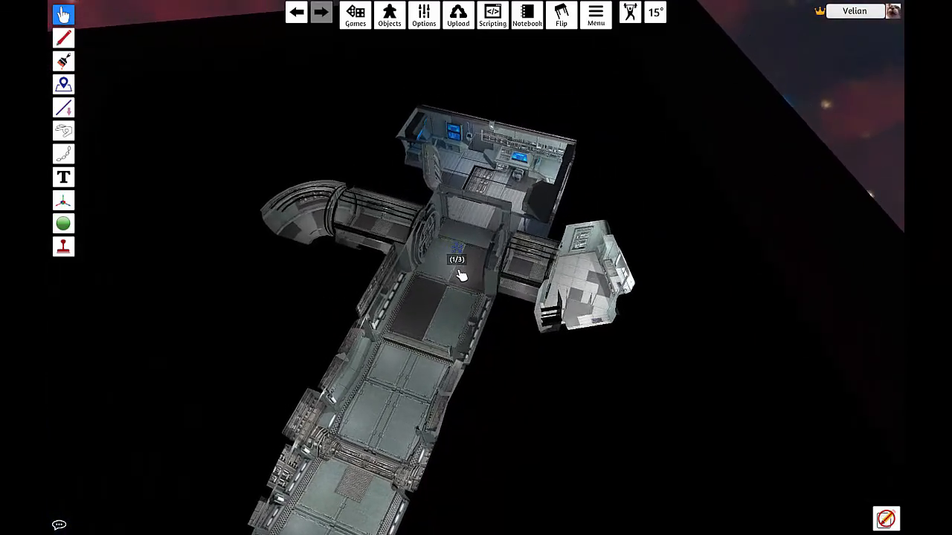
key("w")
key("d")
scroll(413, 313, "down", 2)
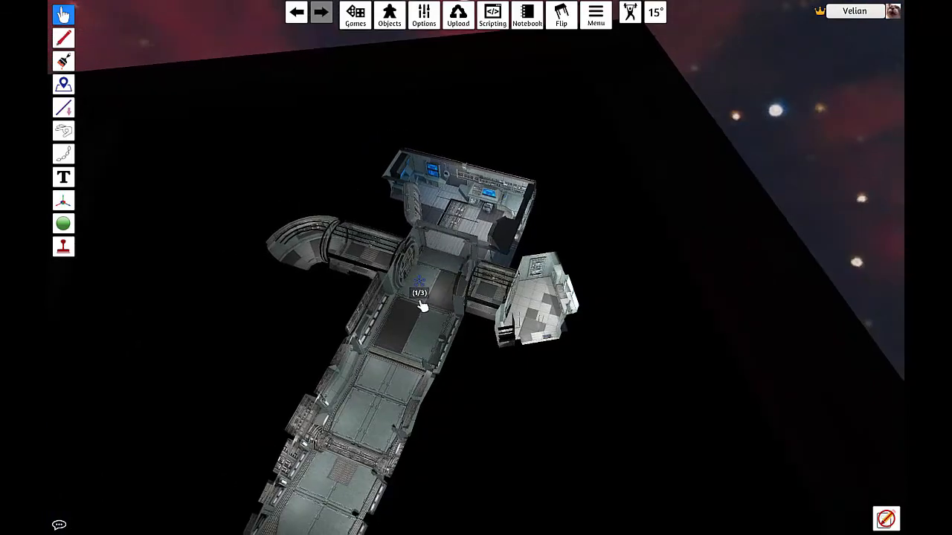
key("s")
key("a")
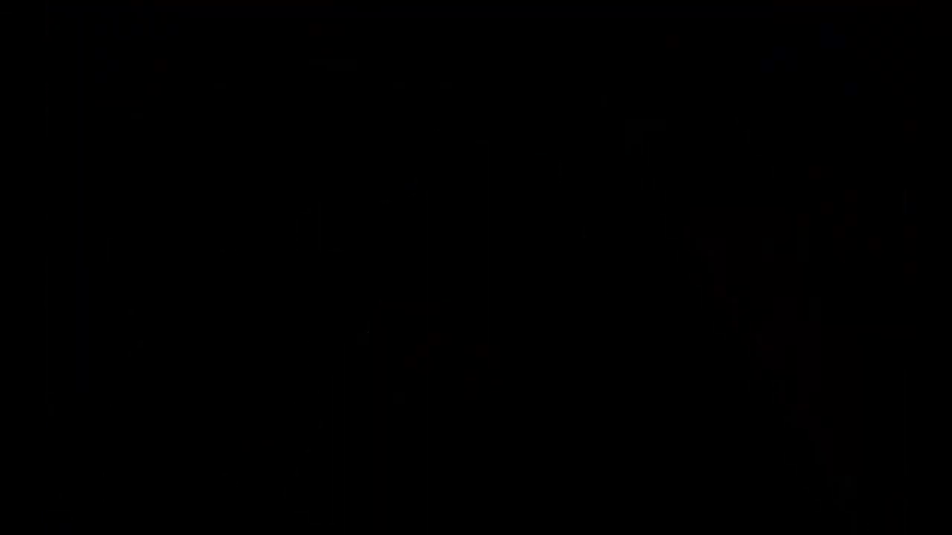